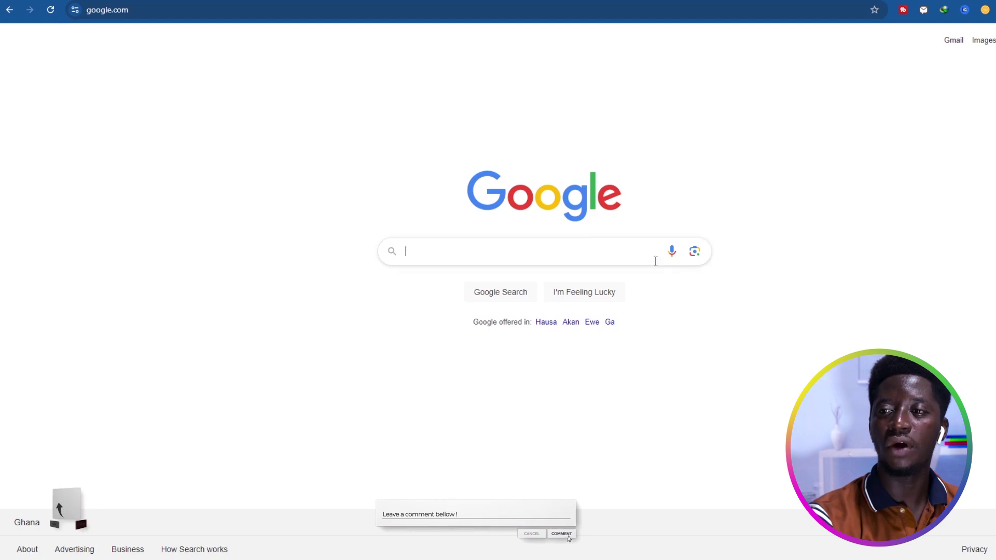
left_click(571, 253)
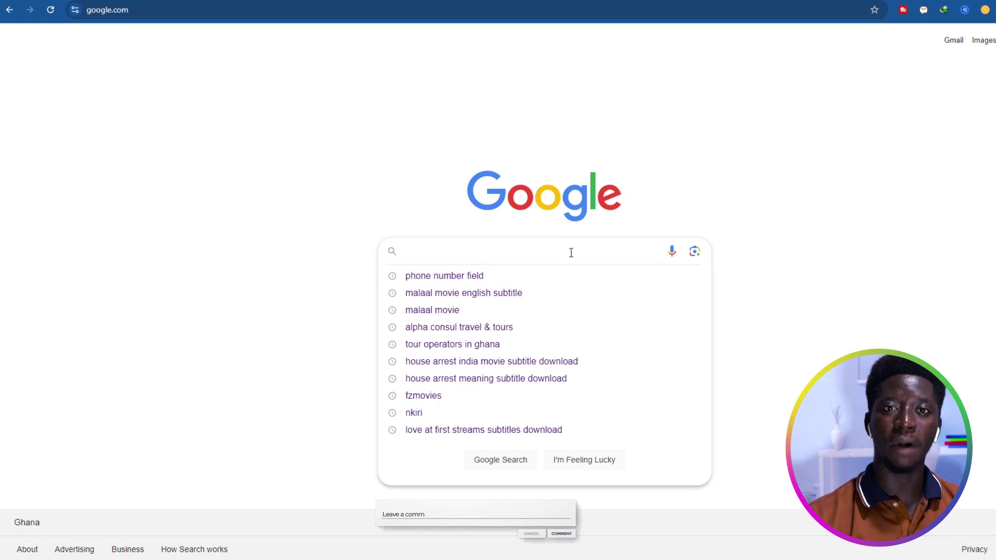
type("accountna")
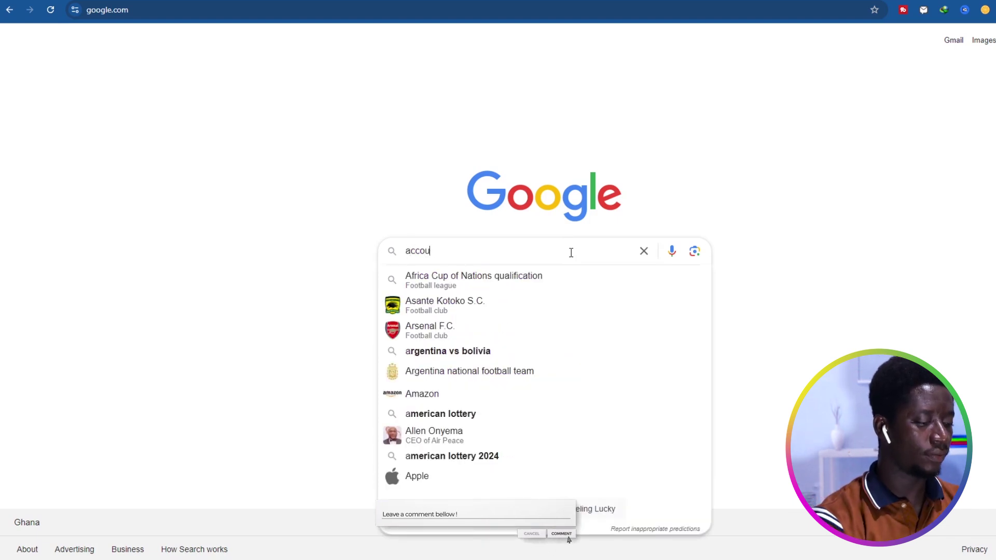
key("BackSpace")
key("BackSpace")
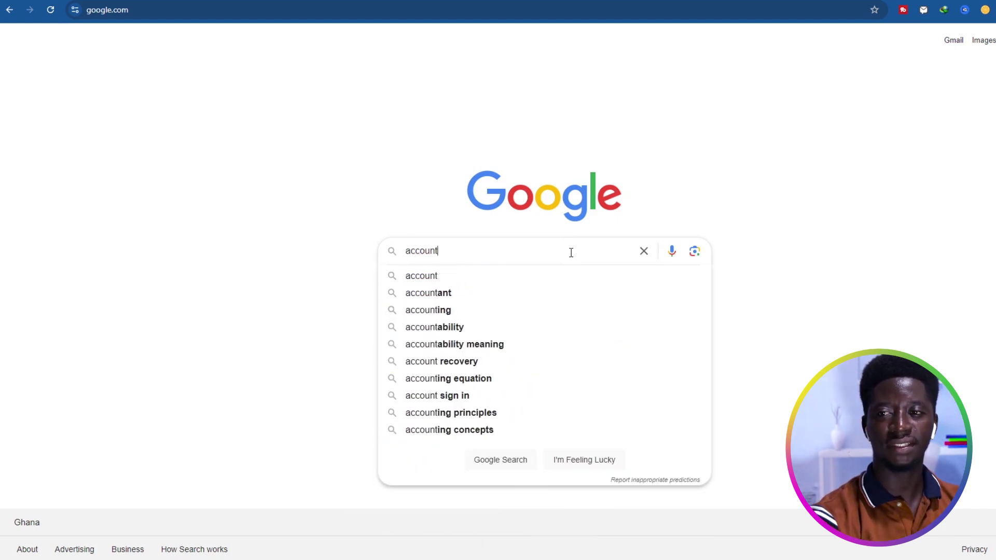
type("ant")
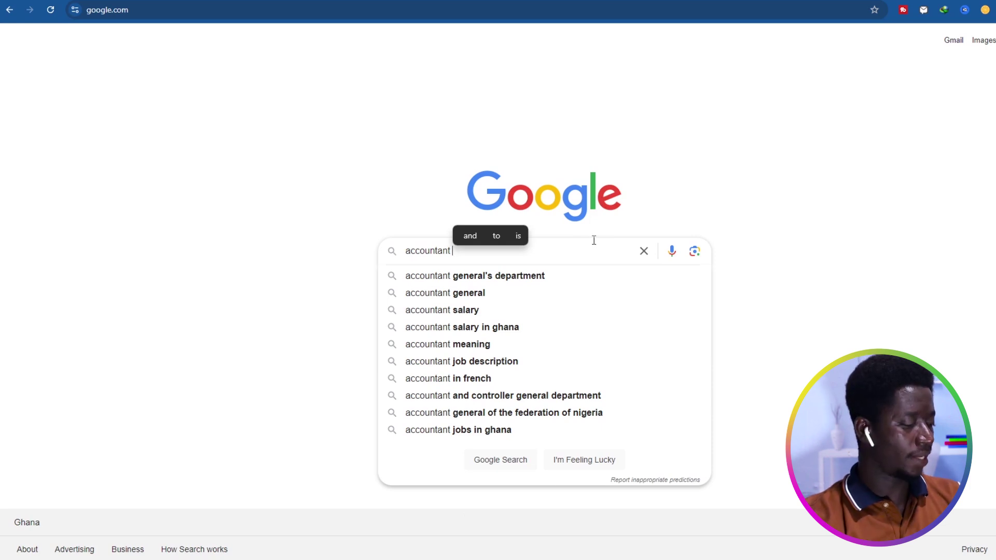
type("@gma")
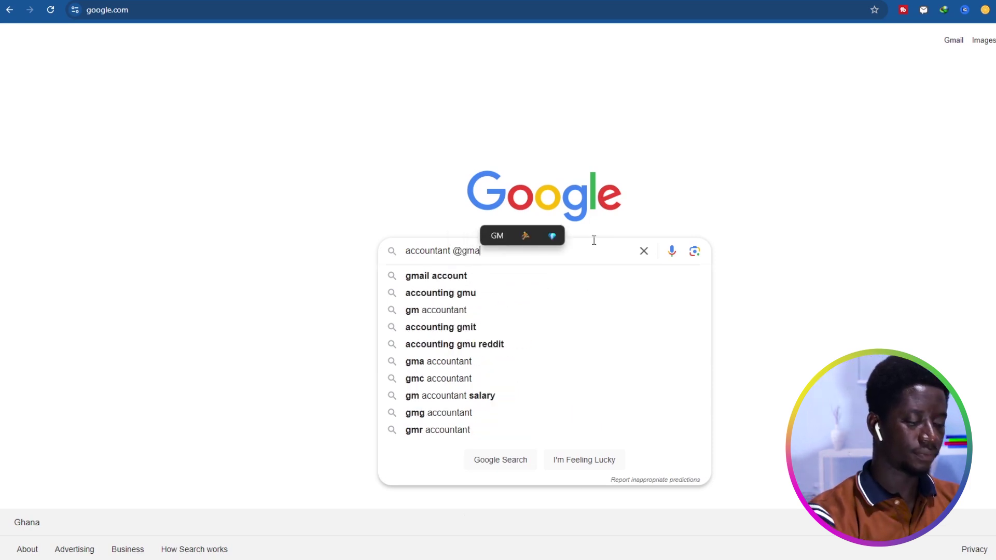
type("il.com")
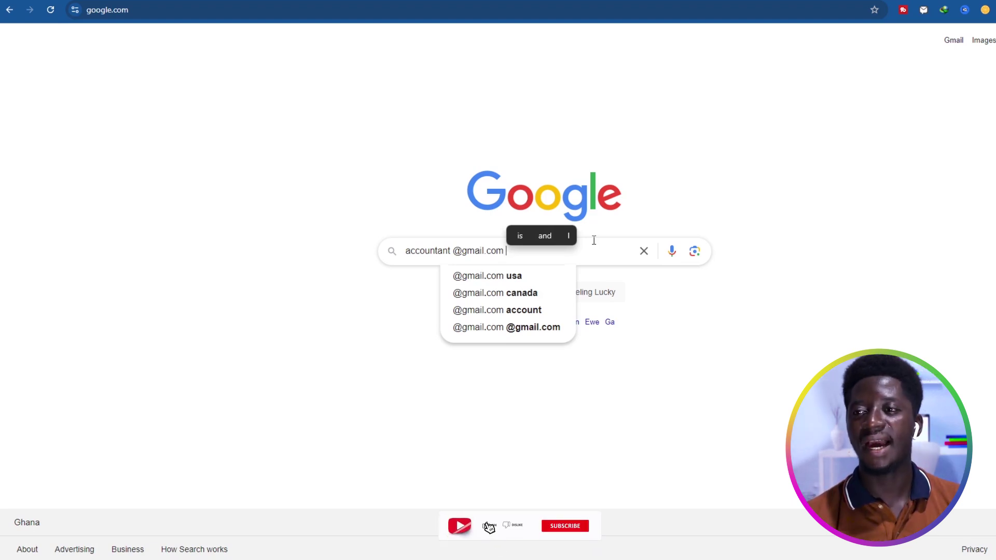
type("fl")
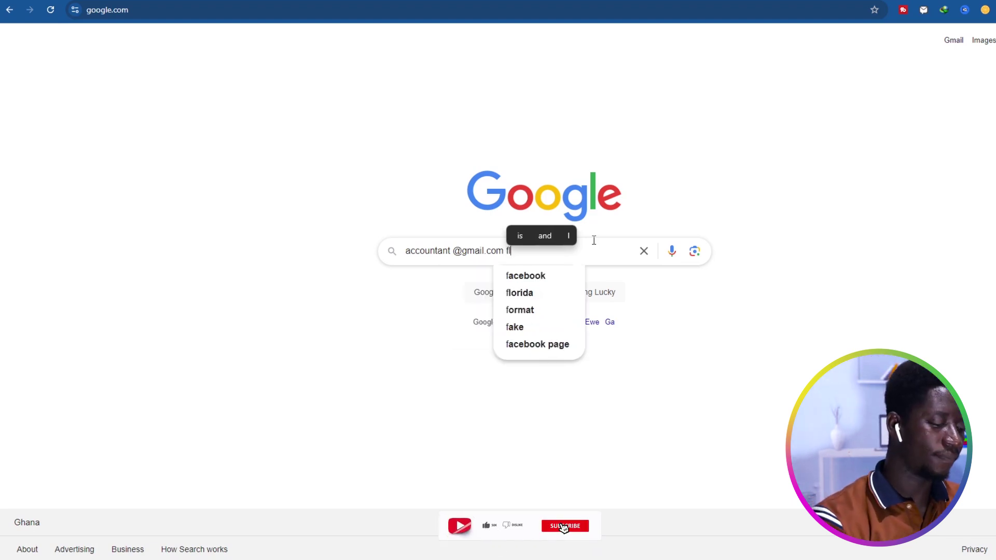
type("orida usa")
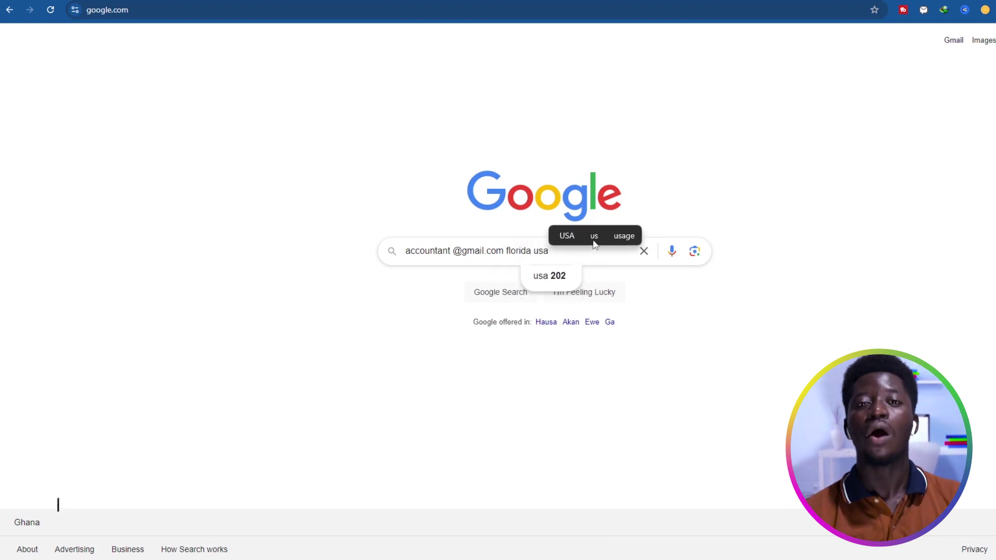
left_click(542, 253)
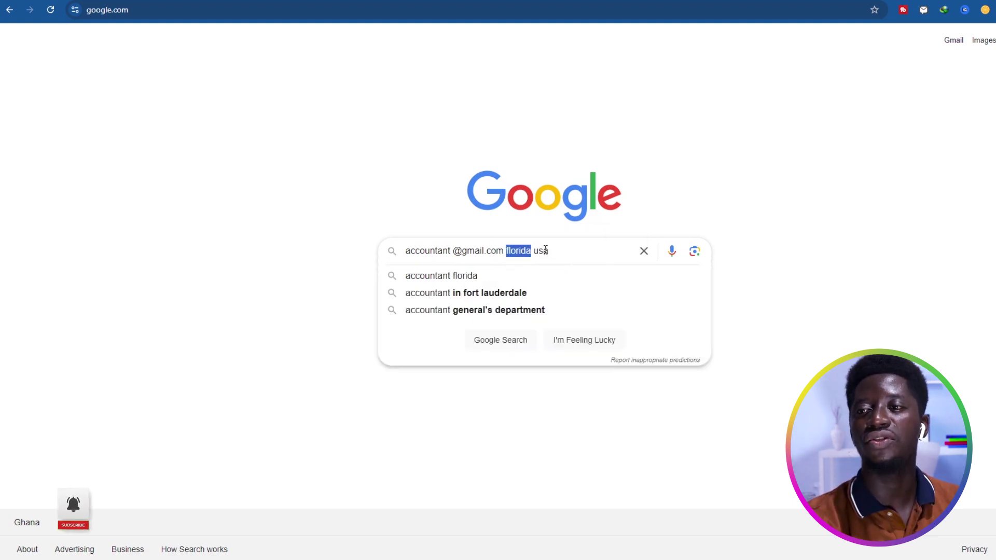
left_click(572, 249)
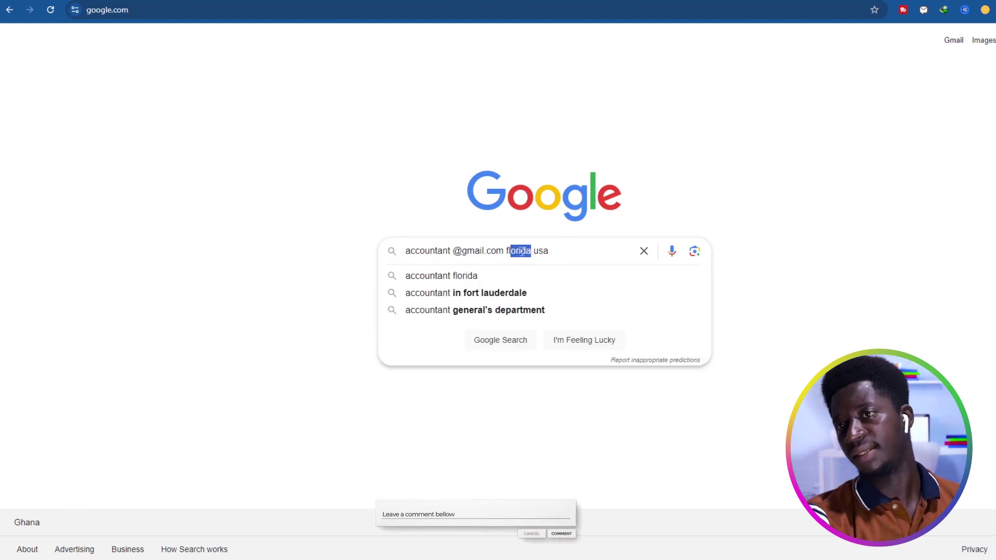
left_click(563, 244)
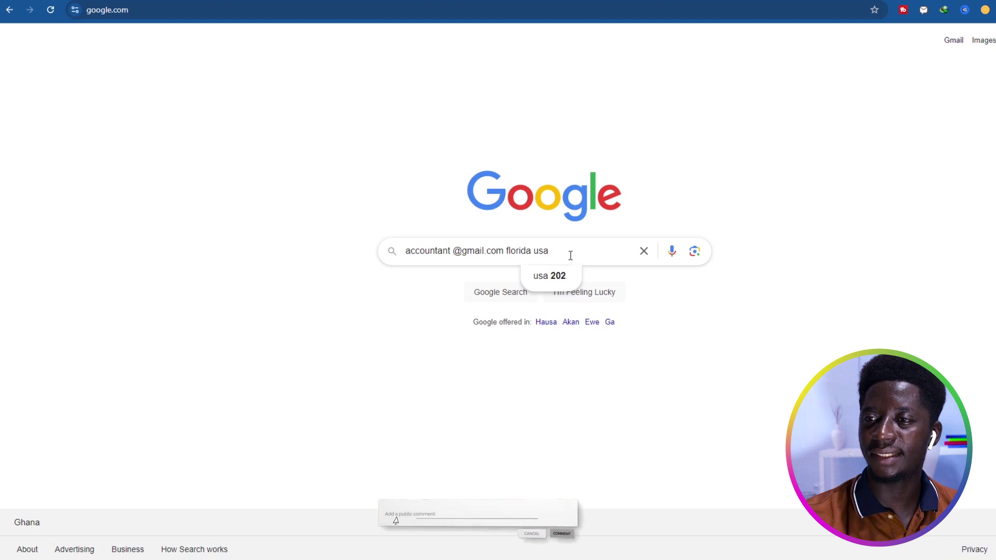
- Run the search and scroll through the Florida accounting firm results showing Gmail addresses
key("Return")
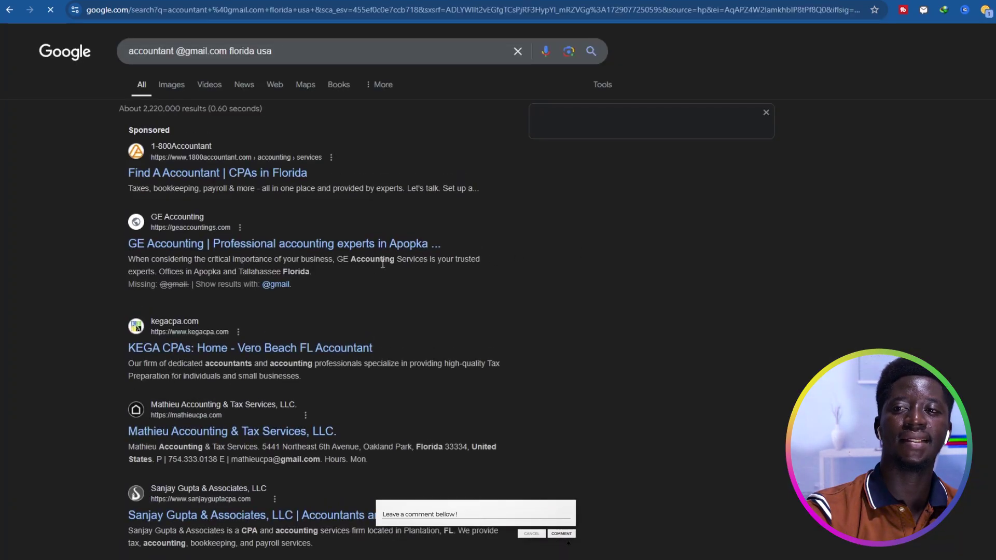
scroll(224, 112, "down", 8)
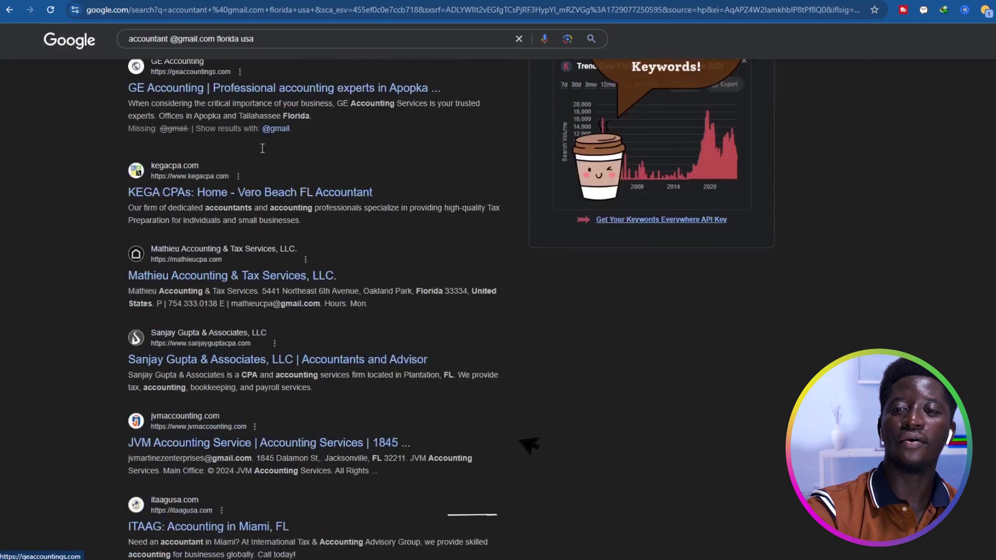
scroll(276, 197, "down", 8)
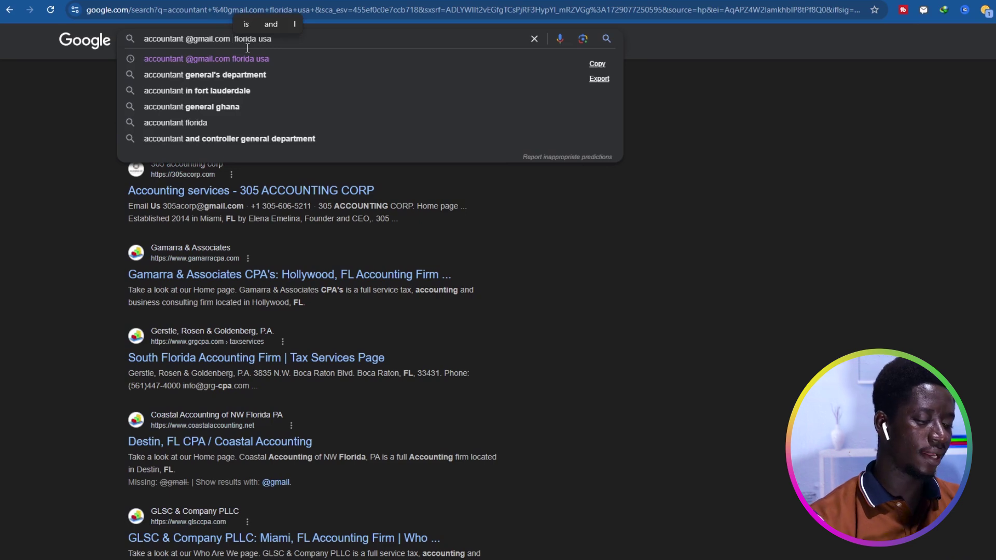
type("book")
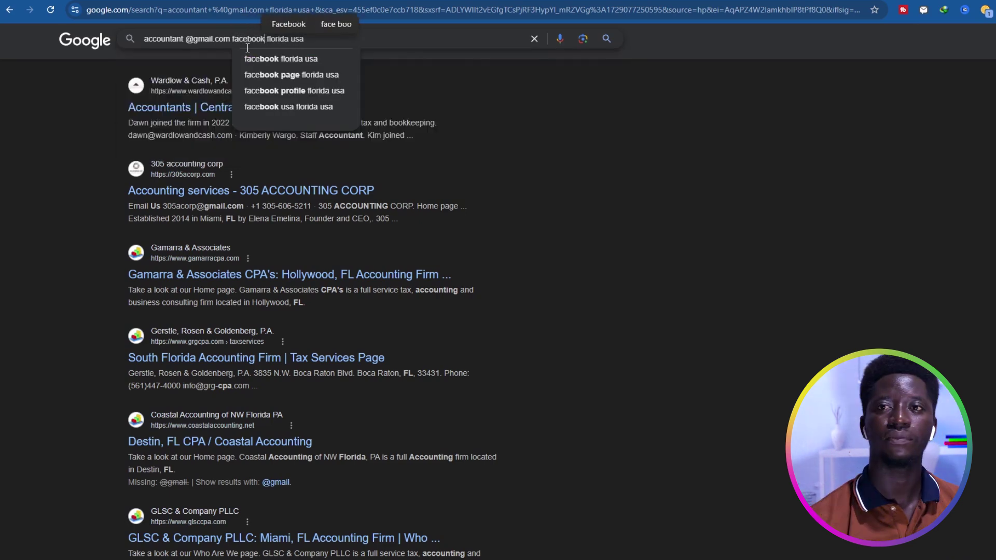
type(".com")
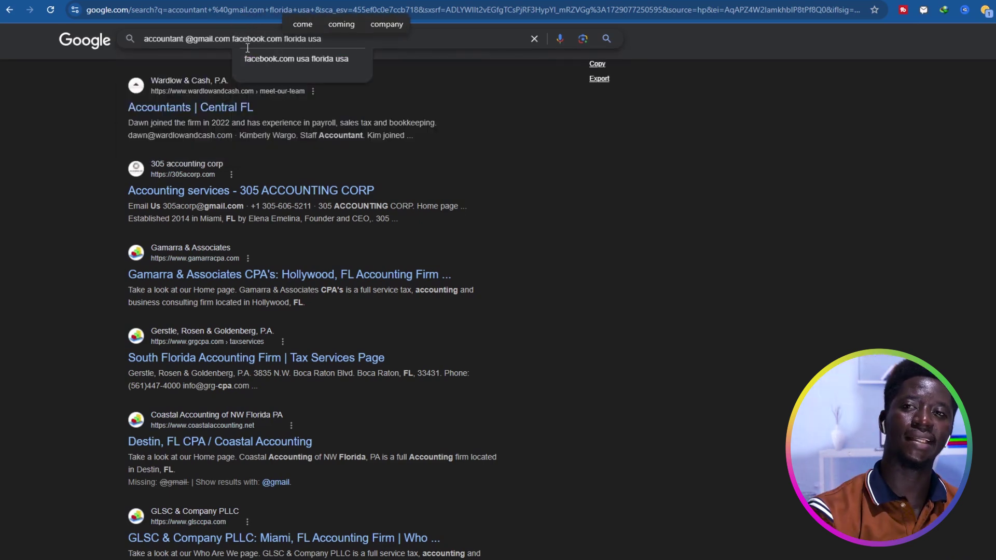
key("Return")
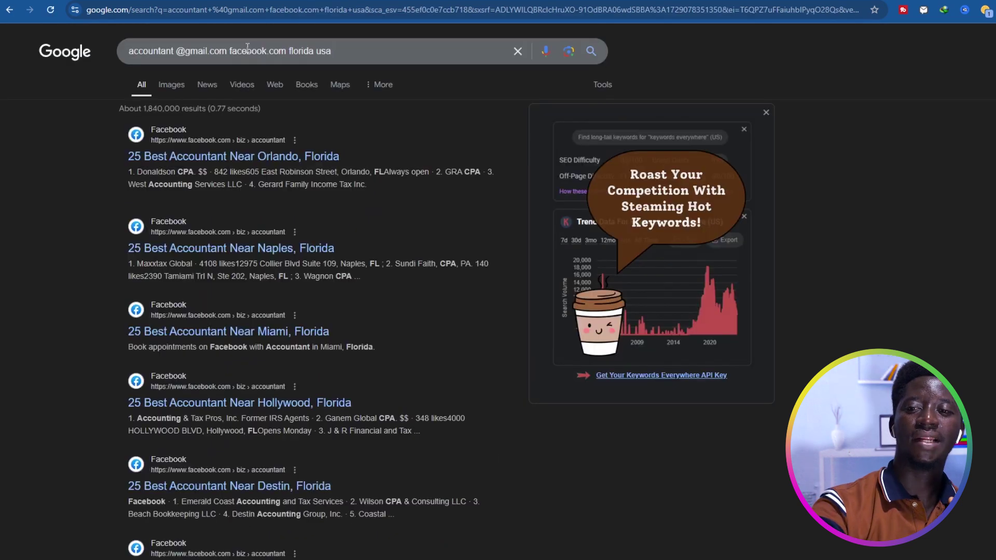
scroll(322, 154, "down", 9)
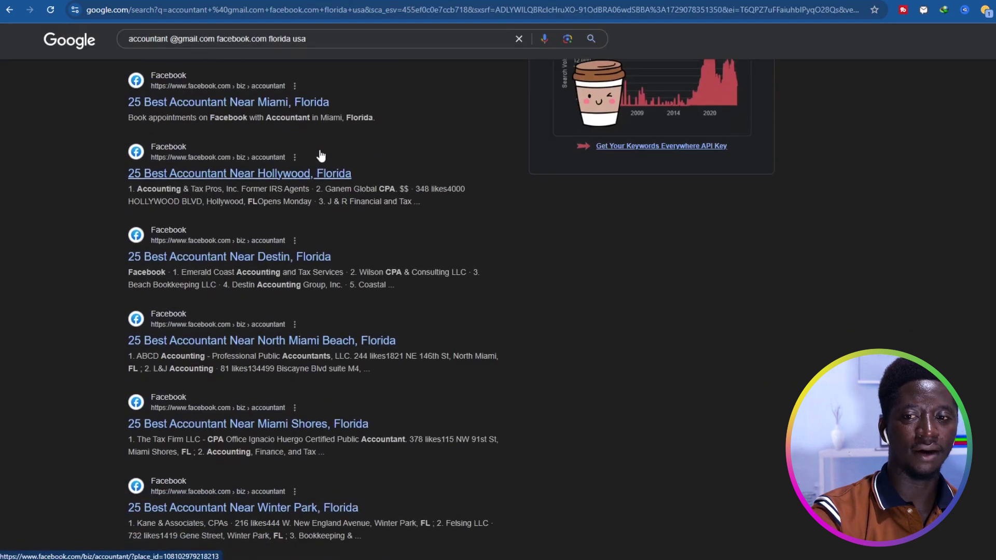
scroll(319, 153, "down", 3)
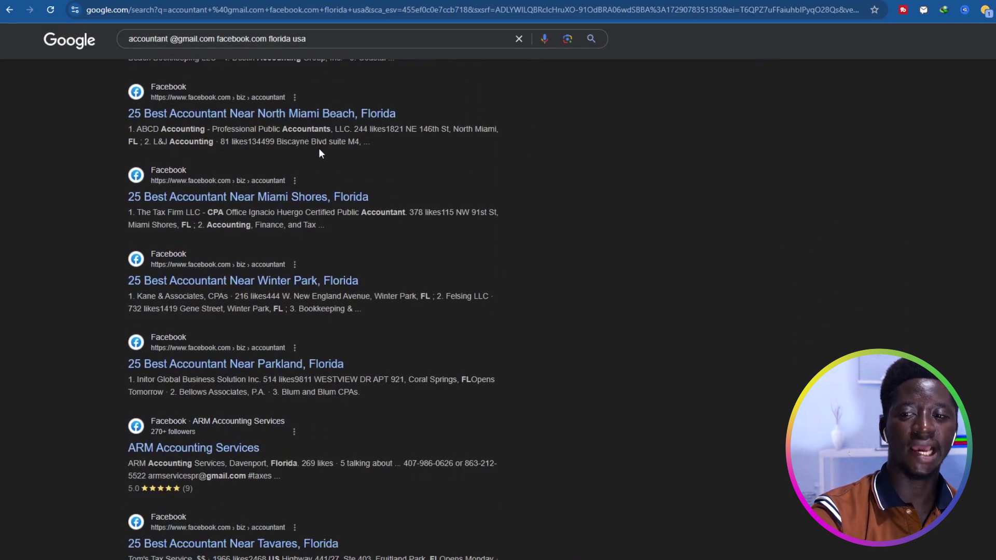
scroll(319, 153, "down", 7)
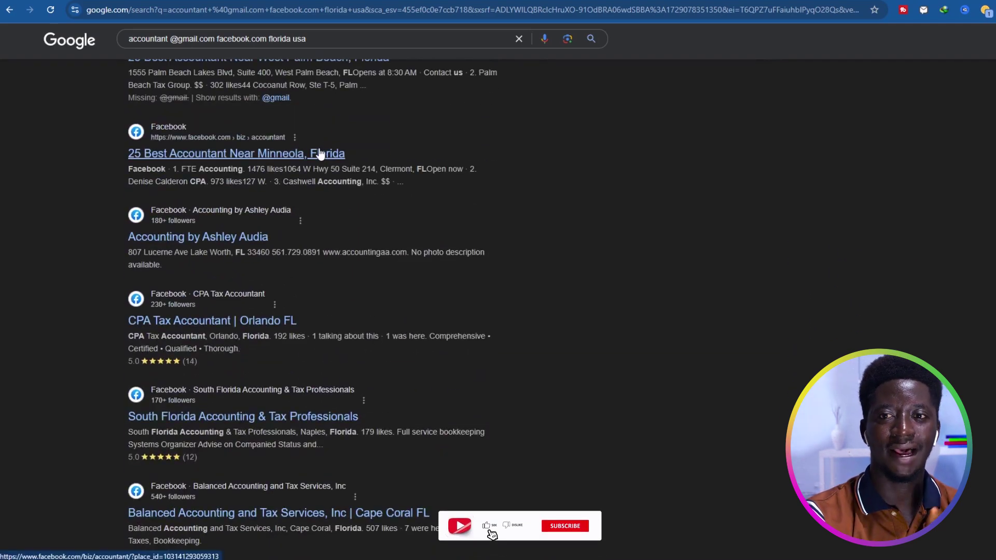
scroll(319, 153, "down", 20)
scroll(493, 147, "down", 20)
scroll(495, 136, "down", 1)
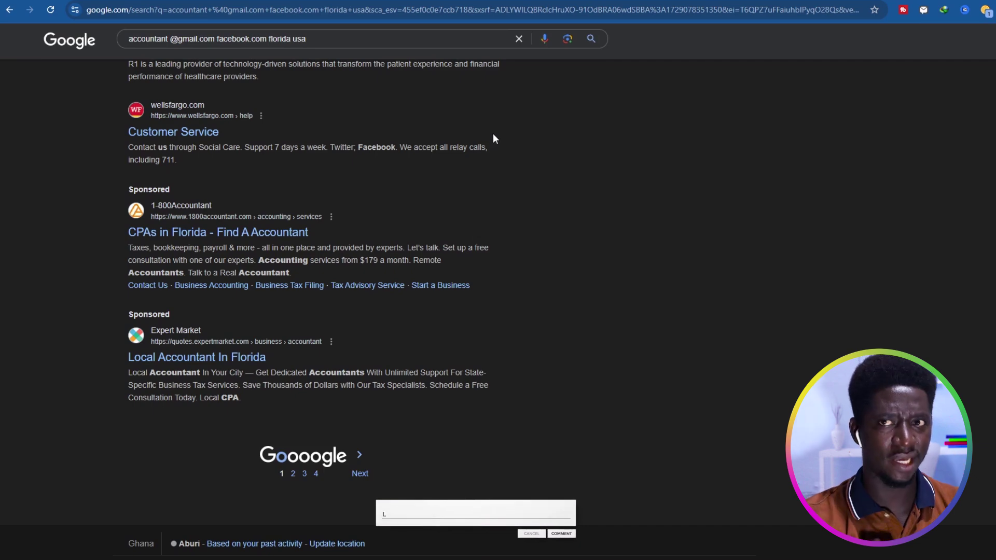
scroll(600, 97, "up", 8)
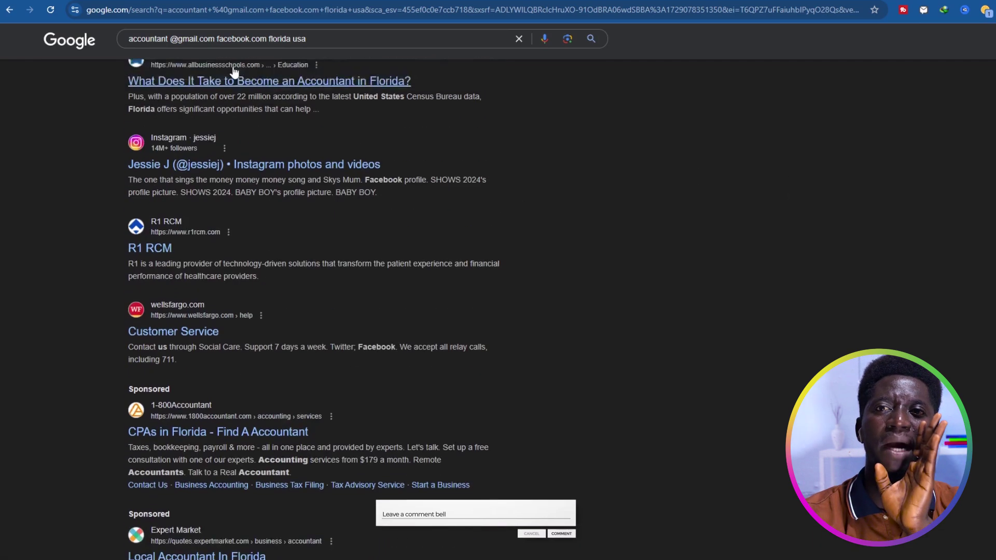
left_click(165, 40)
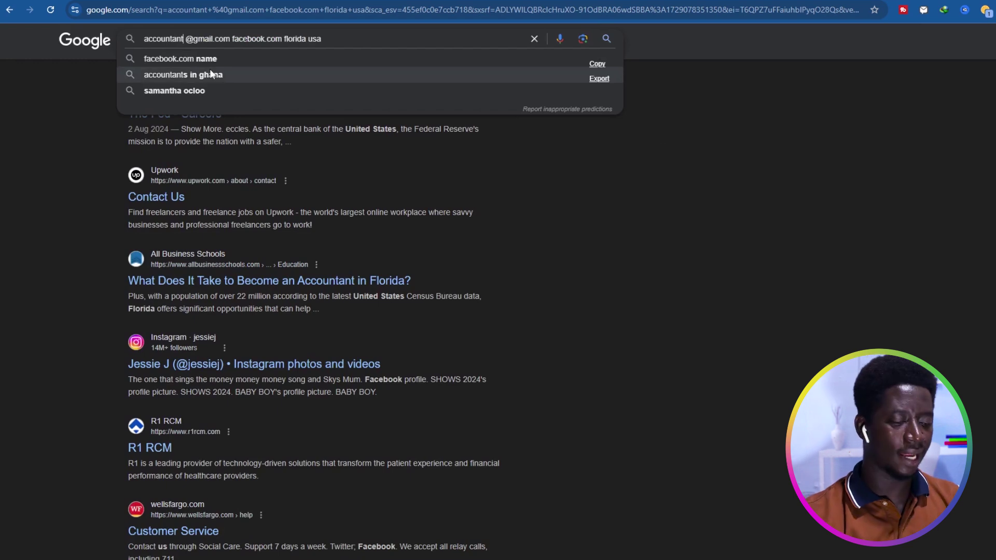
type("\"")
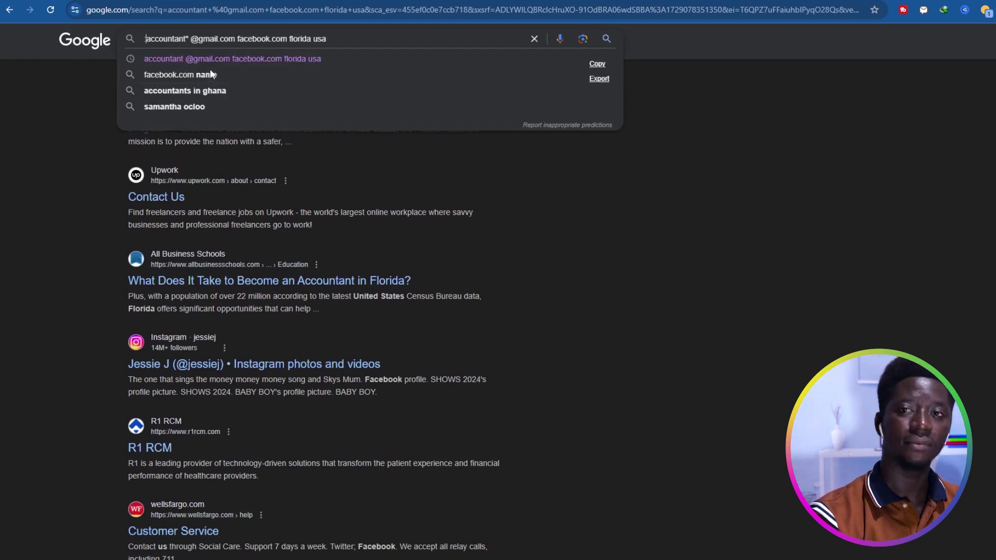
type("\"")
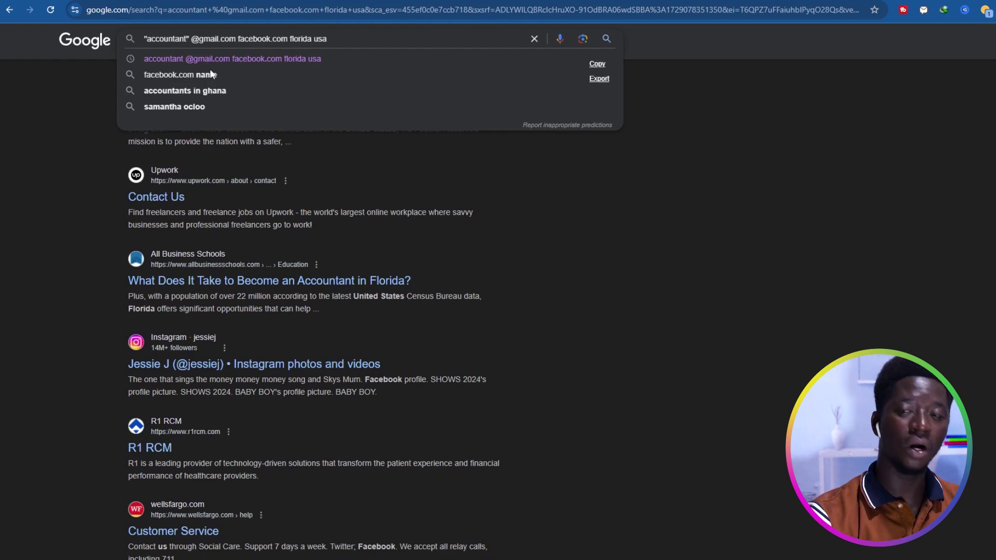
type("\"")
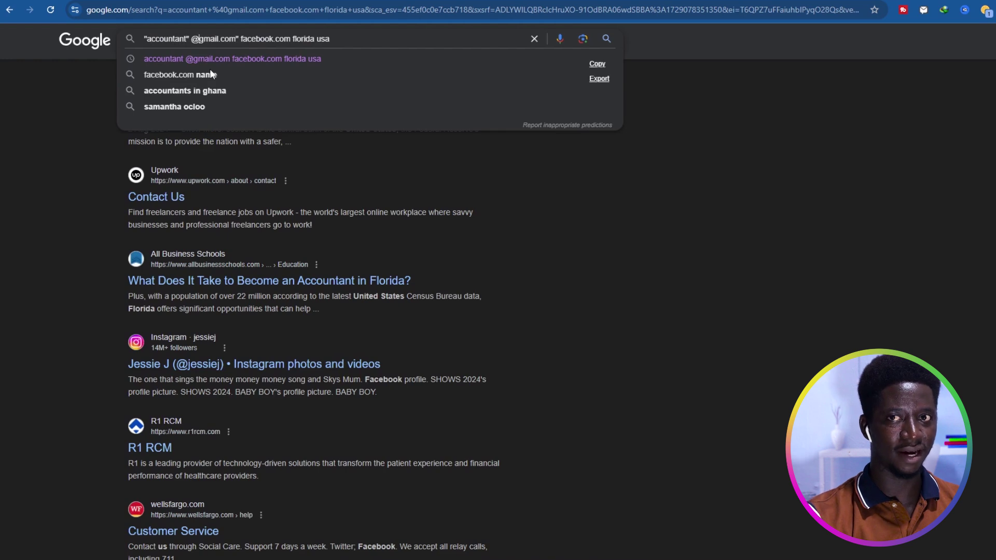
type("\"")
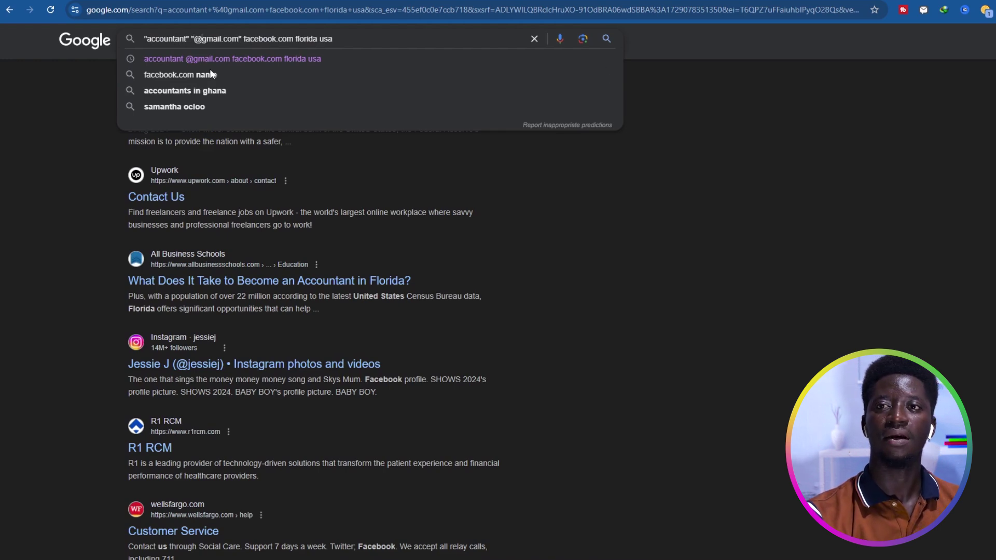
key("Right")
key("Right")
key("Right")
key("Right")
key("Right")
key("Right")
key("Right")
key("Right")
key("Right")
key("Right")
key("Right")
key("Right")
key("Right")
key("Right")
key("Right")
key("Right")
key("Right")
key("Right")
key("Right")
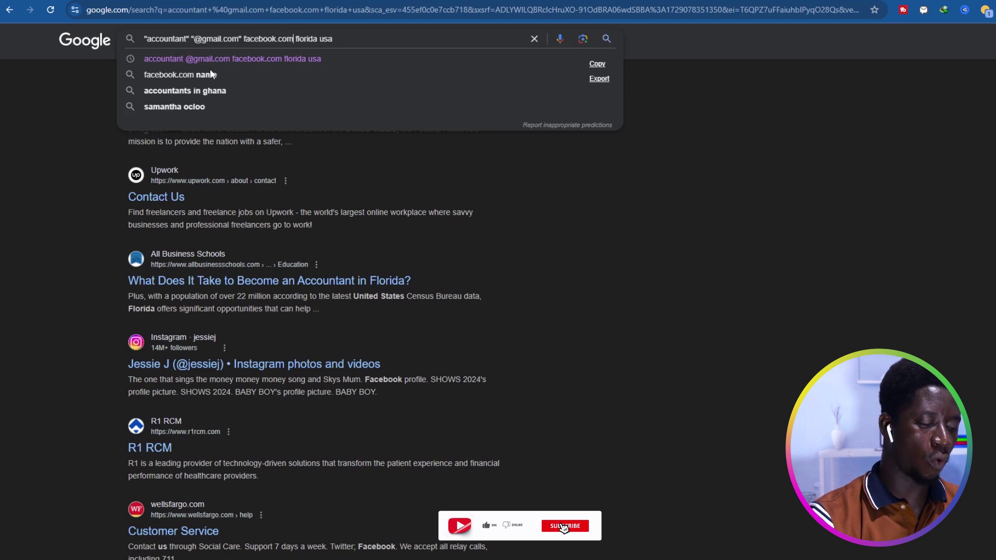
type("\"")
key("Left")
key("Left")
key("Left")
key("Left")
key("Left")
key("Left")
key("Left")
key("Left")
key("Left")
key("Left")
key("Left")
key("Left")
key("Left")
key("Left")
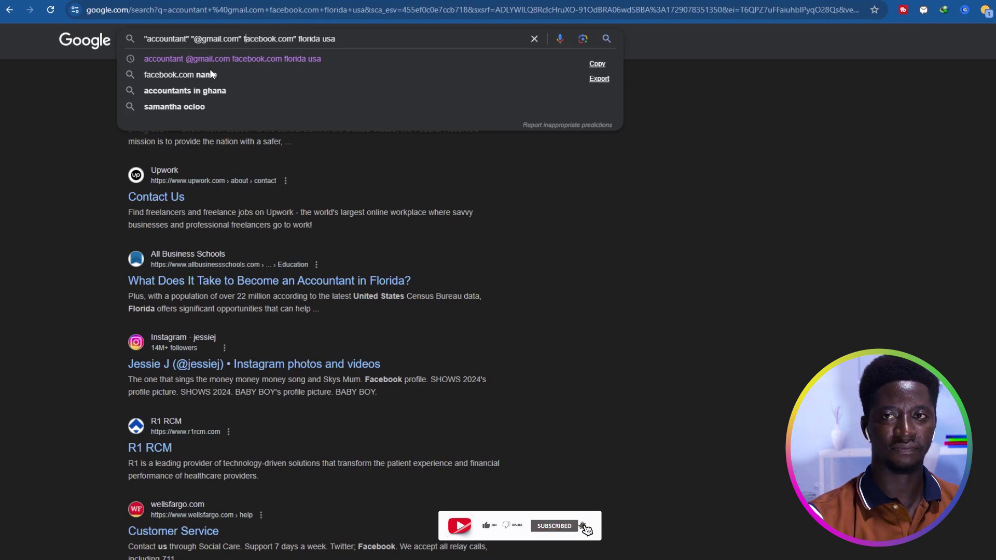
type("\"")
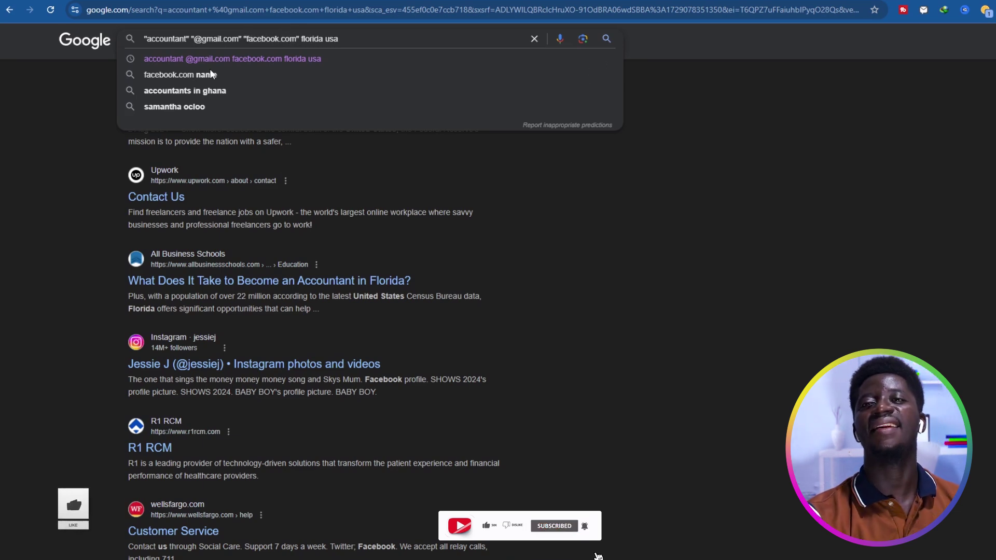
key("Return")
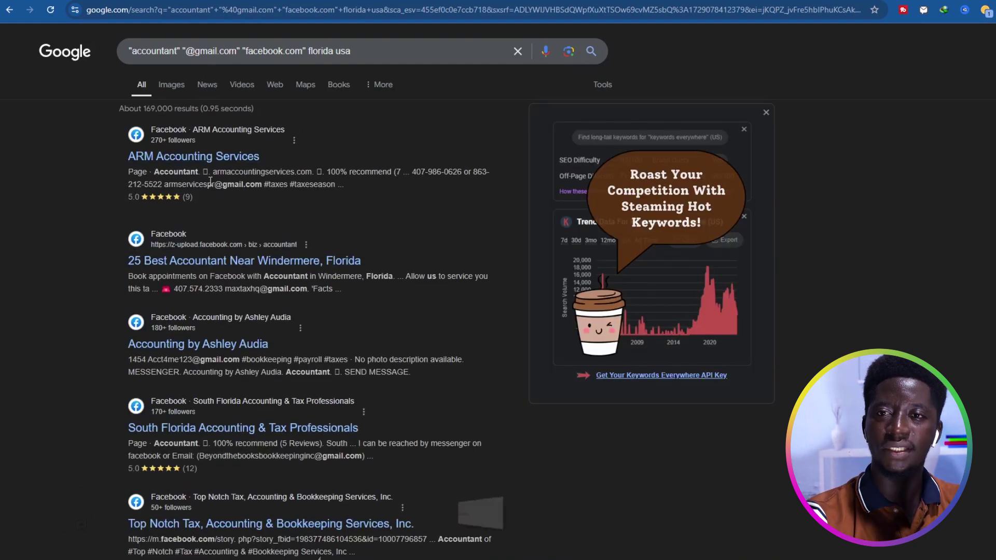
scroll(210, 182, "down", 2)
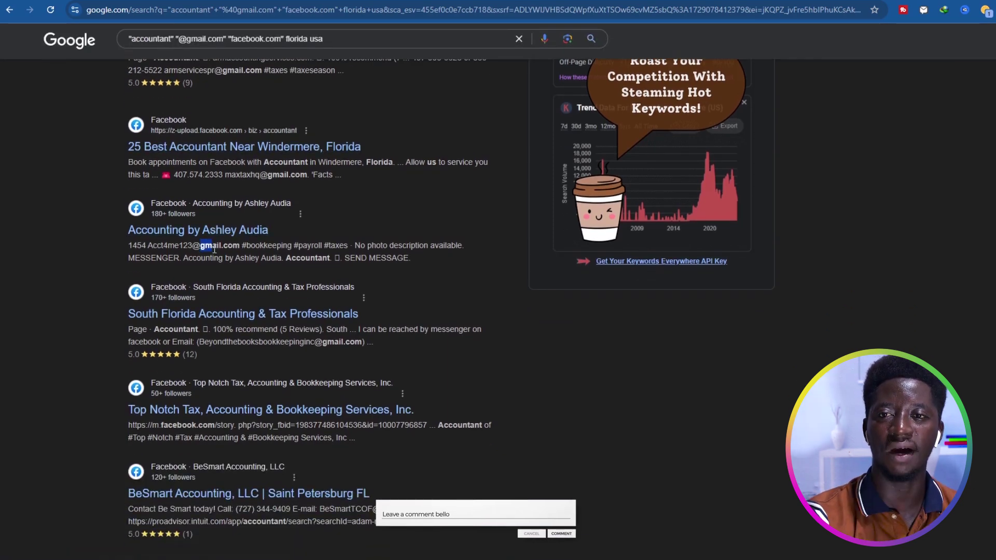
scroll(214, 249, "down", 3)
left_click_drag(227, 171, 288, 172)
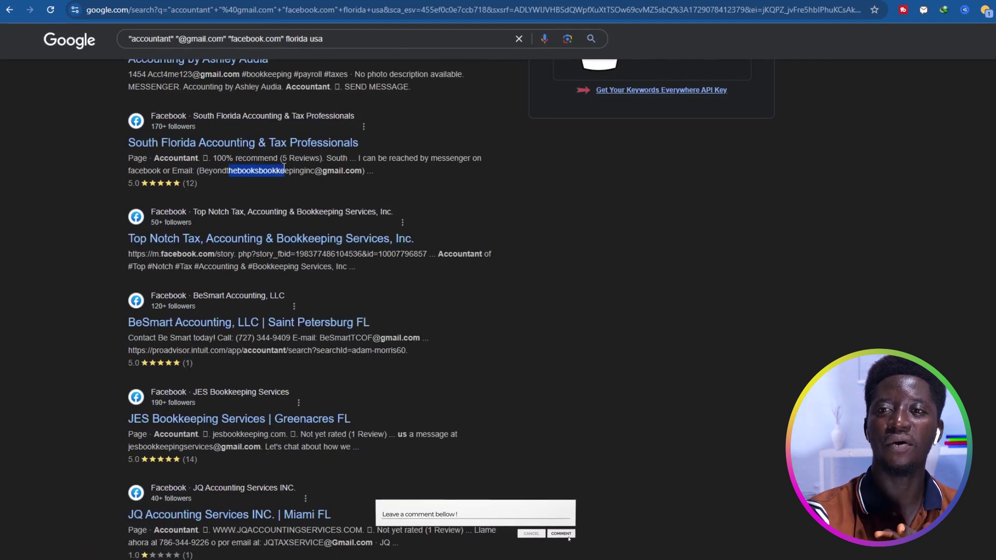
scroll(245, 239, "down", 2)
scroll(246, 249, "down", 2)
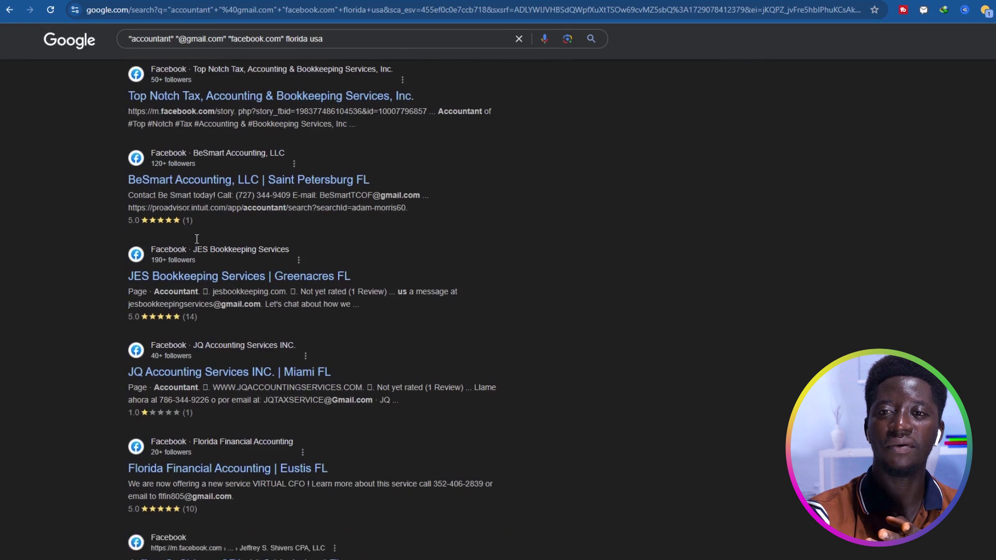
left_click_drag(201, 230, 249, 220)
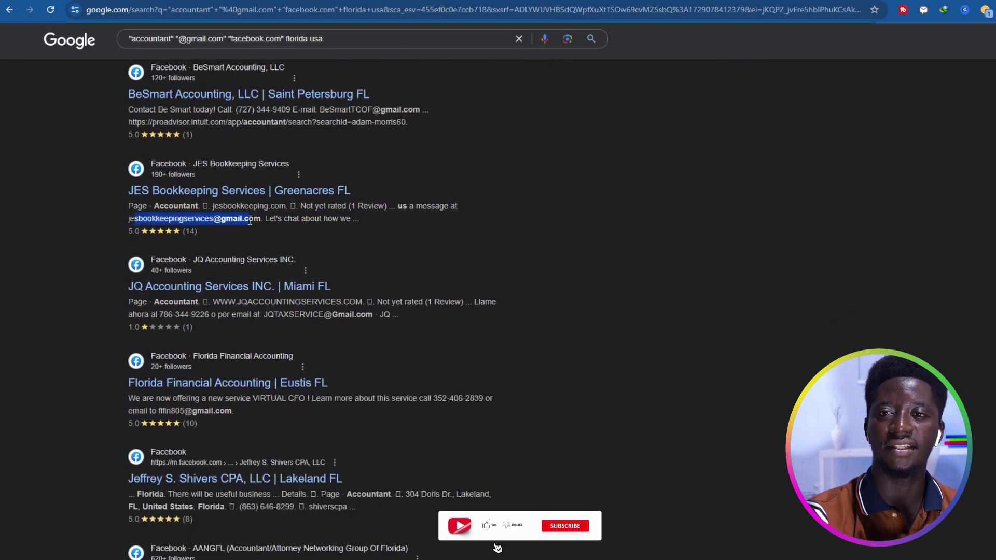
scroll(336, 311, "up", 3)
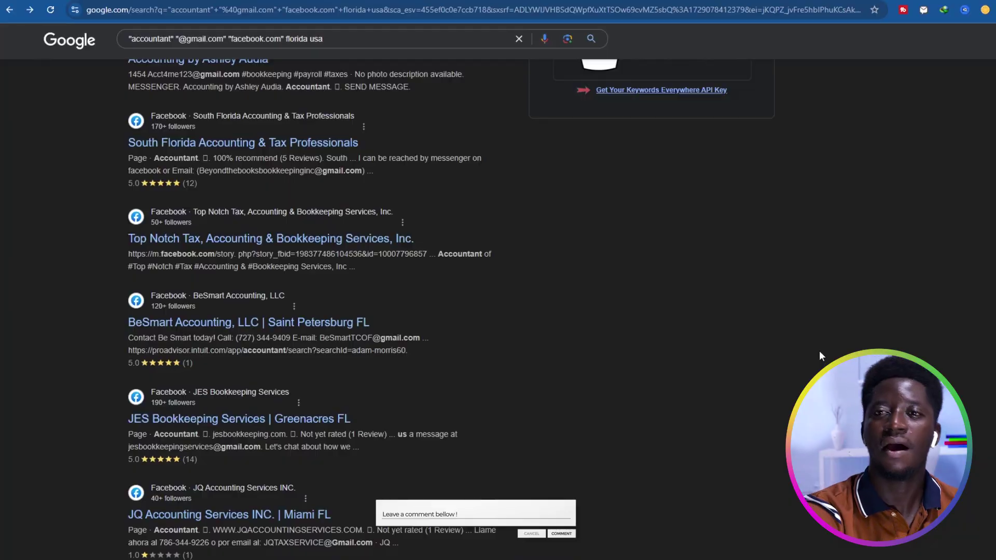
scroll(820, 350, "up", 6)
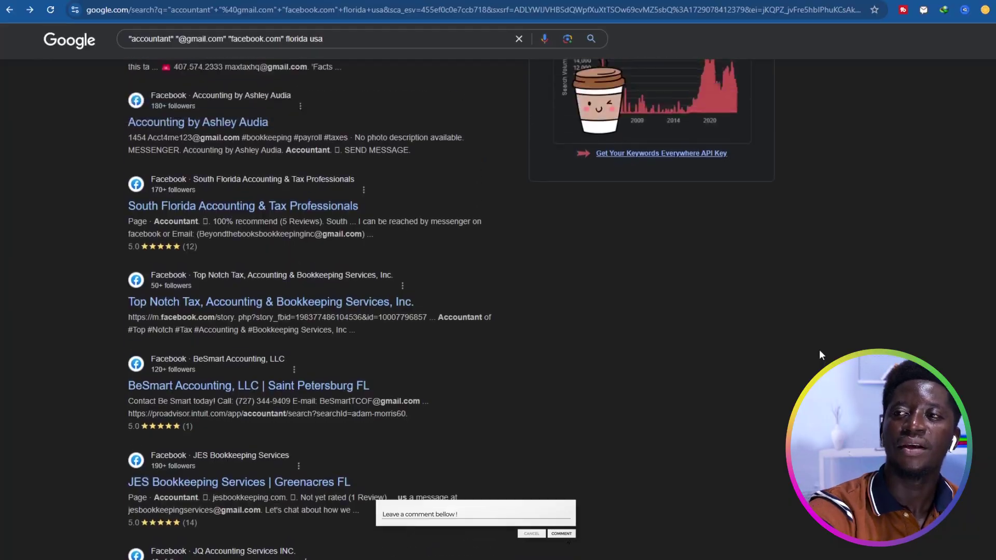
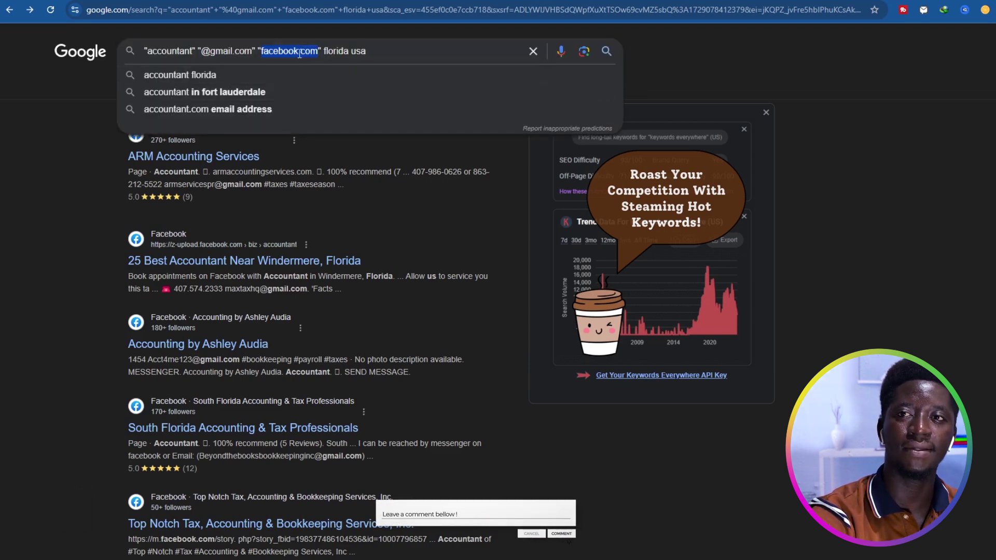
- Replace facebook with instagram in the Florida accountant Gmail query and rerun the search
left_click_drag(300, 54, 263, 50)
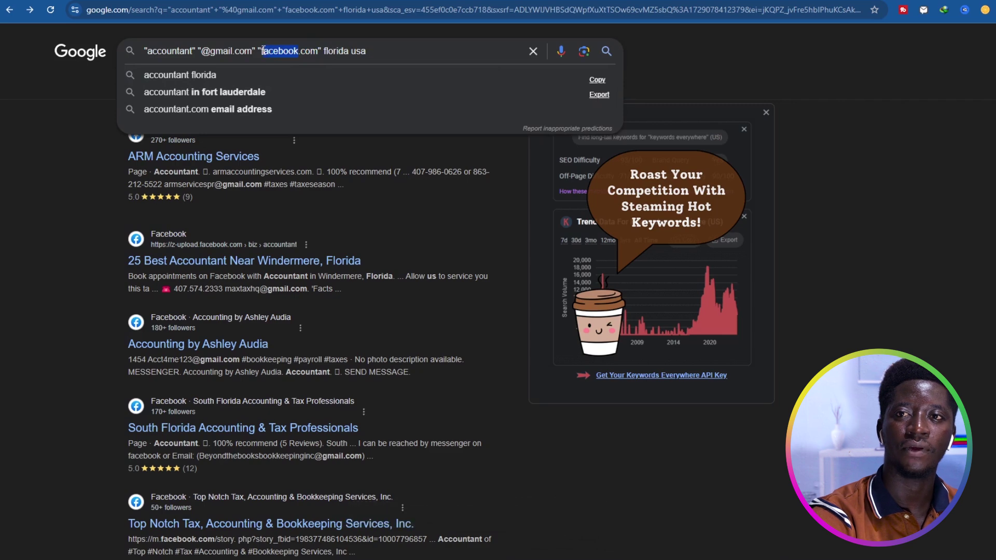
type("instagra")
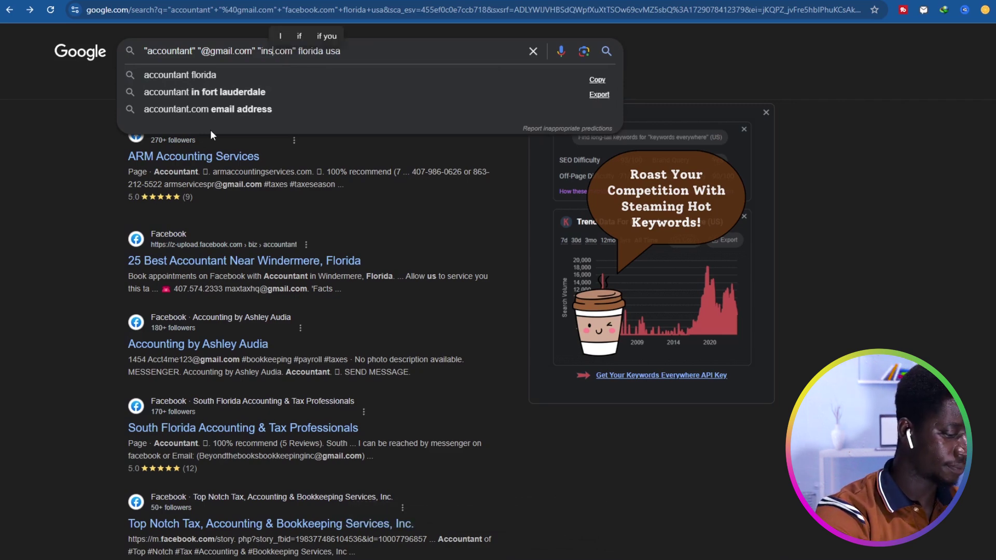
type("m")
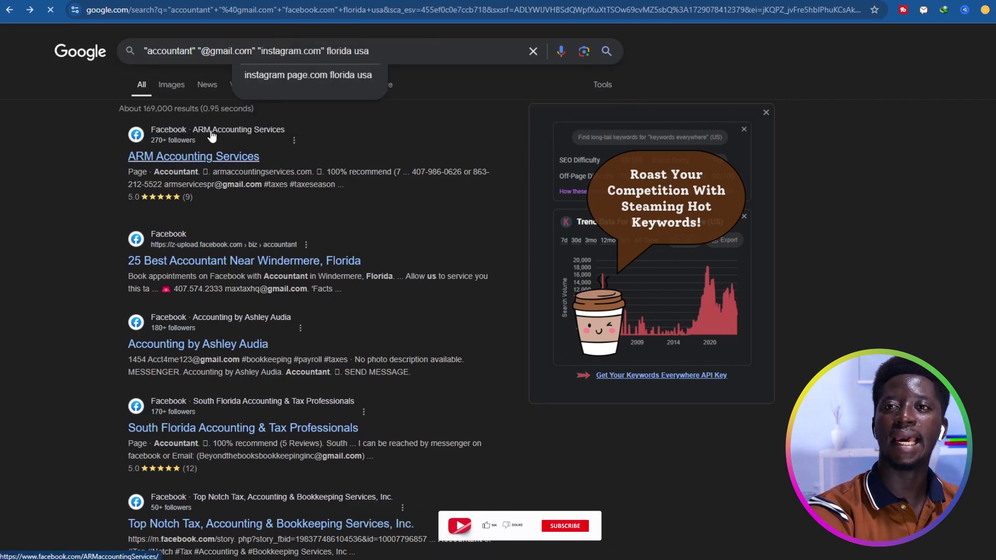
key("Return")
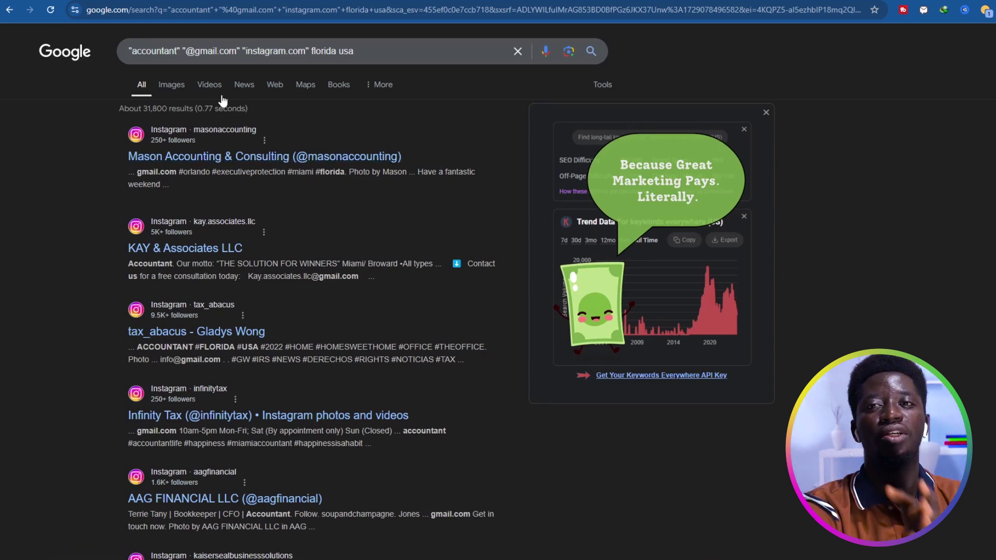
- Swap instagram.com for thread.com and rerun, getting about 22 results
left_click_drag(245, 50, 306, 53)
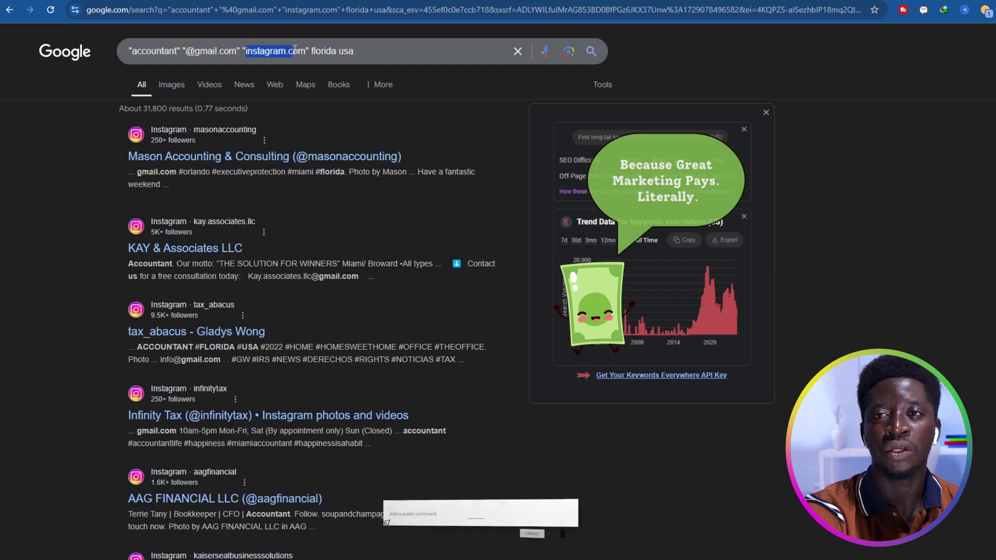
type("thread")
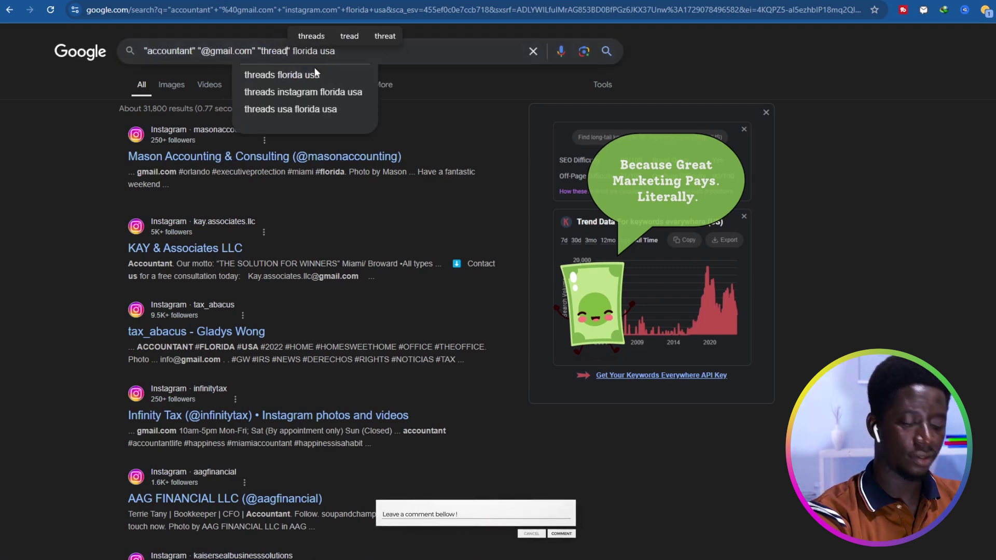
type(".com")
key("Return")
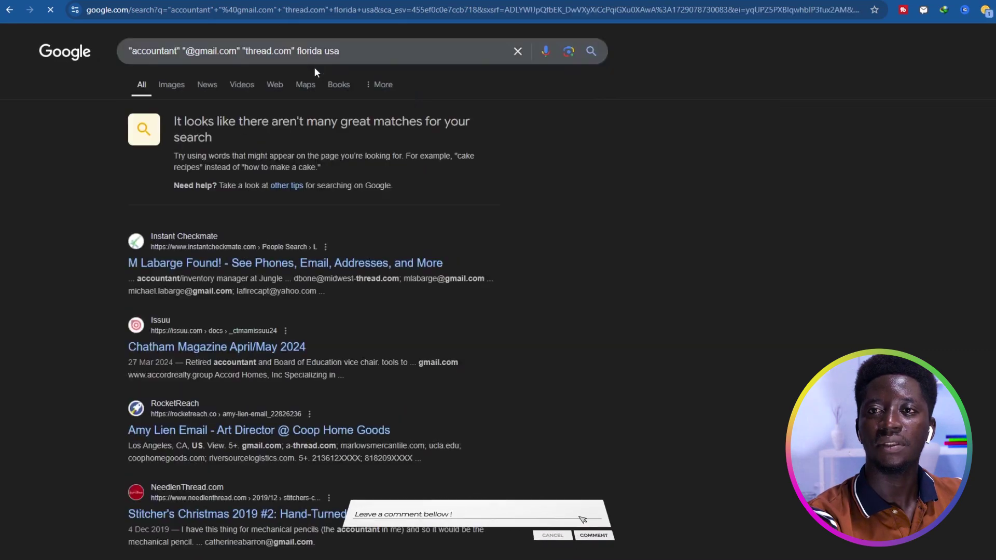
scroll(303, 158, "down", 10)
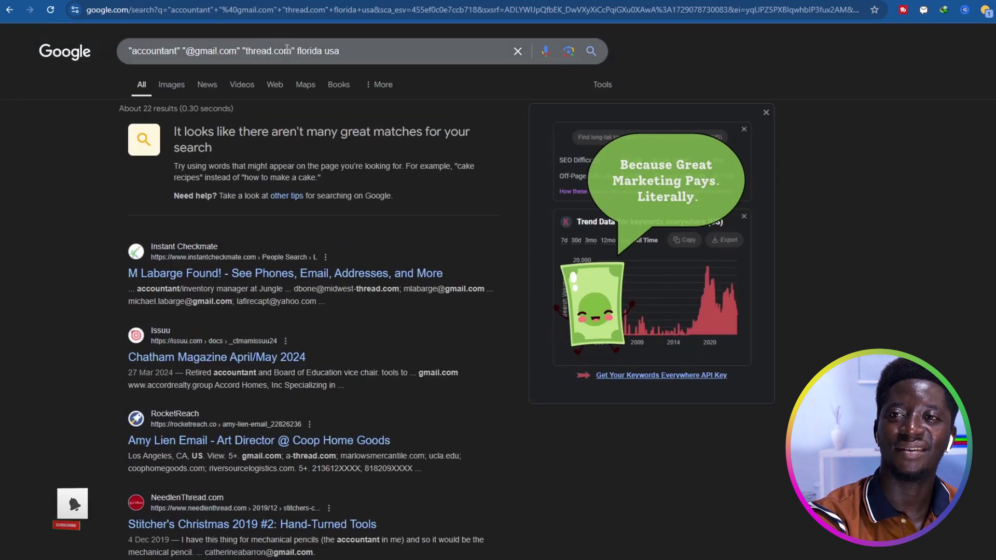
double_click(292, 51)
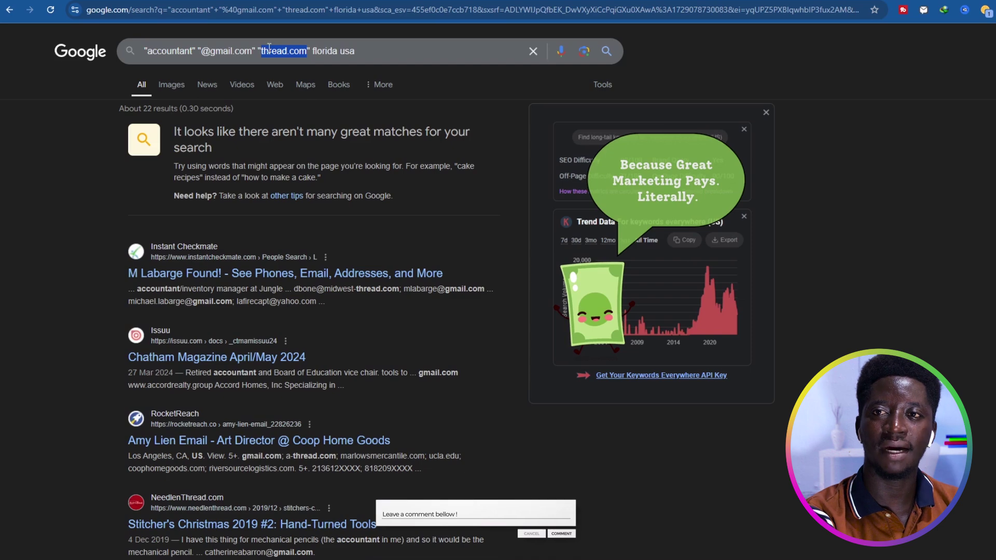
- Change the site term to linkedin, then linkedin.com, and scroll the LinkedIn accountant profiles
type("linkedin")
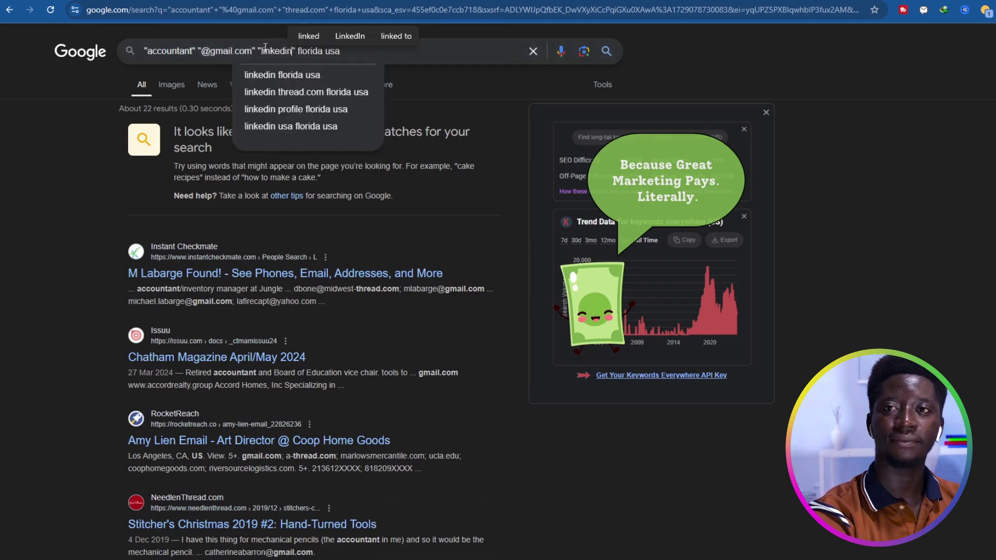
key("Return")
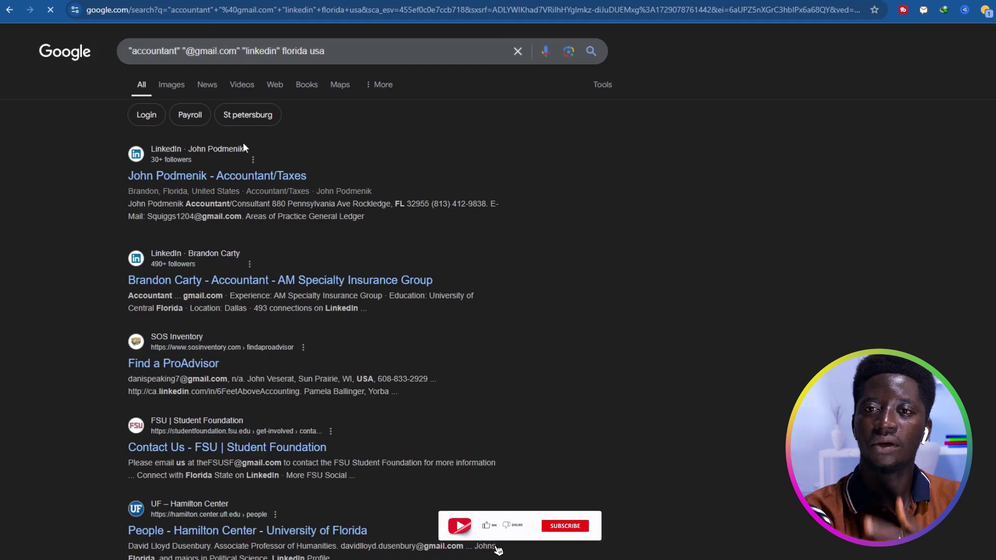
scroll(247, 156, "down", 10)
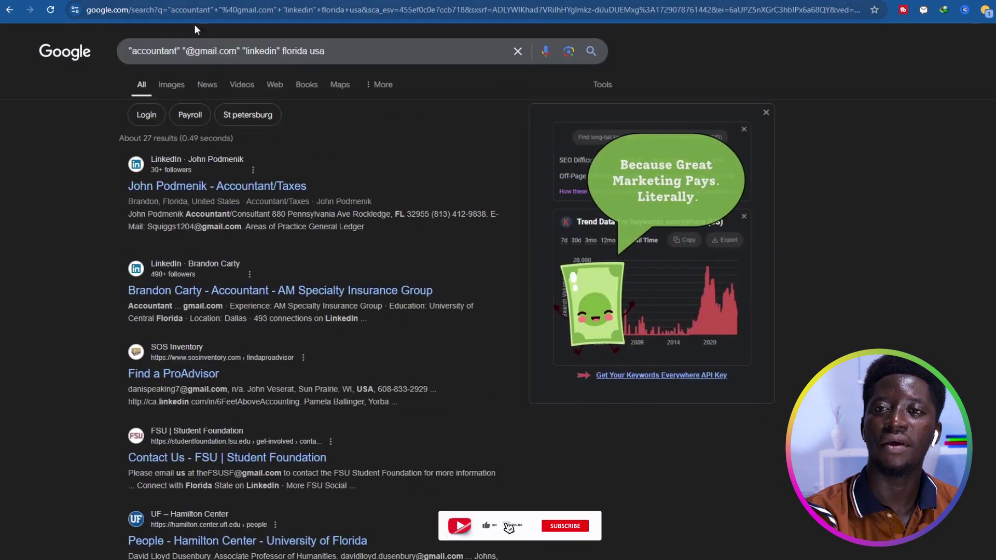
left_click(247, 47)
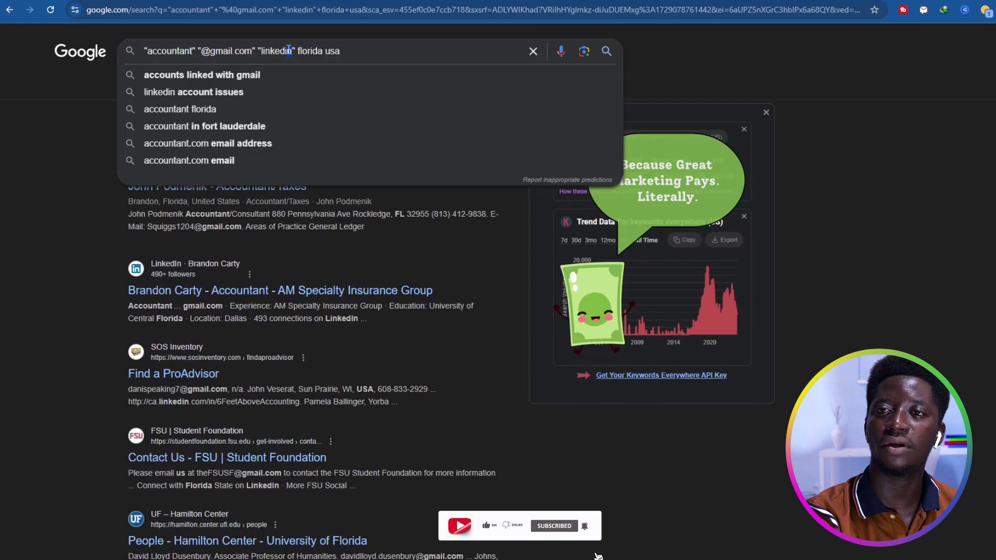
type(".com")
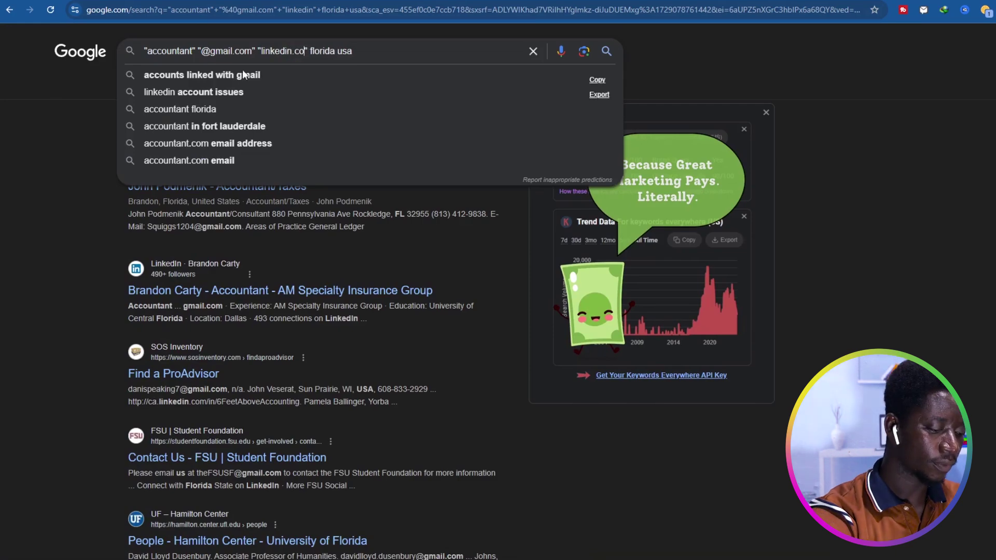
key("Return")
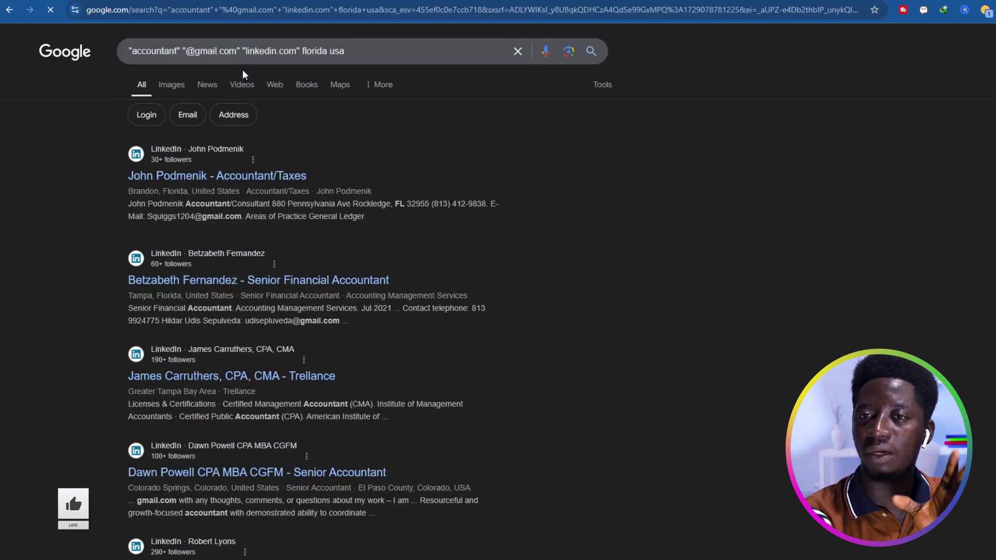
scroll(244, 73, "down", 15)
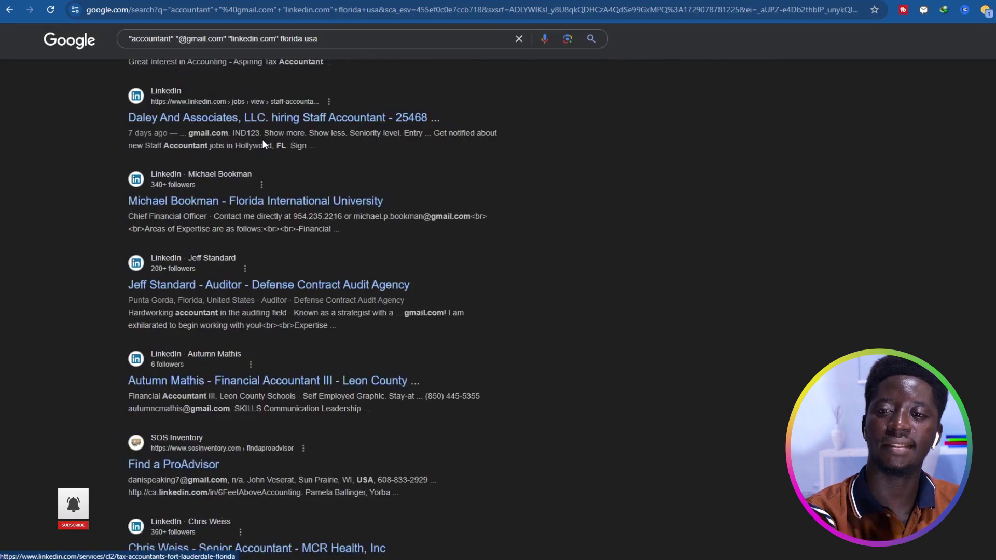
scroll(262, 140, "down", 6)
scroll(262, 135, "up", 20)
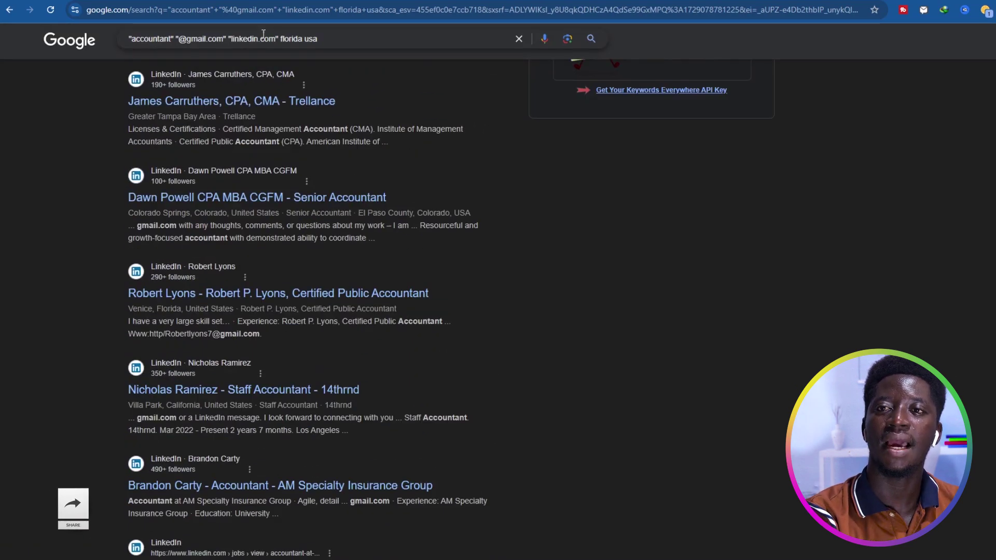
left_click_drag(276, 37, 232, 41)
type("x.")
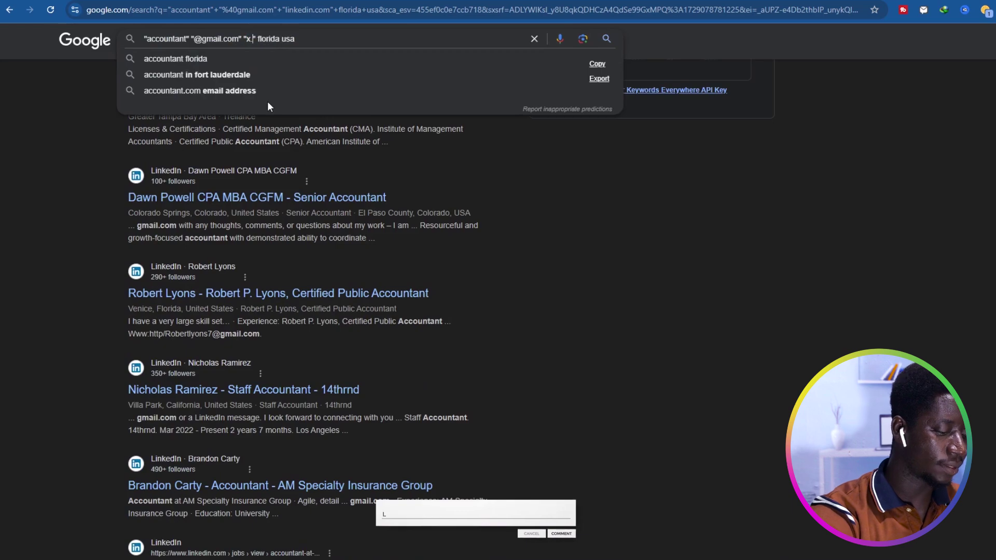
type("com")
key("Return")
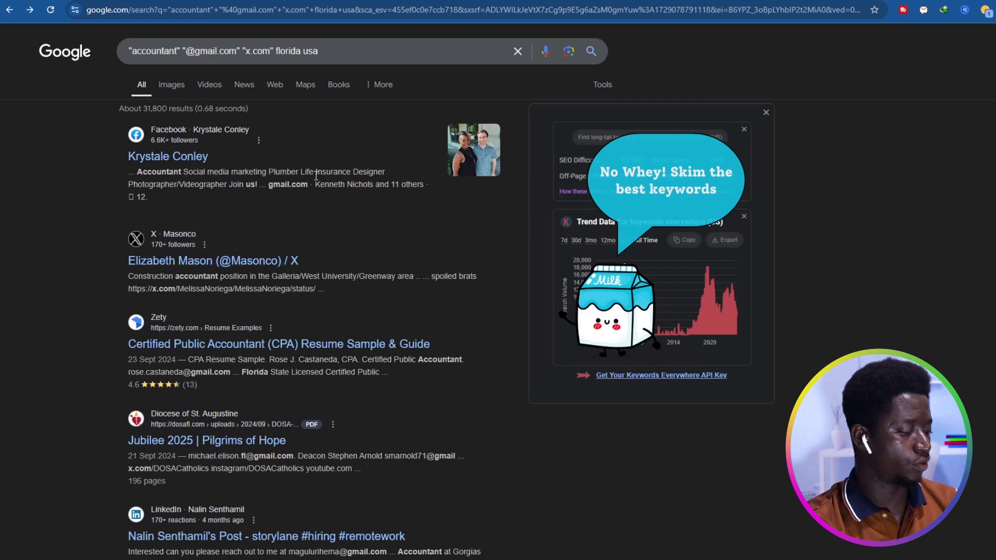
key("ctrl+a")
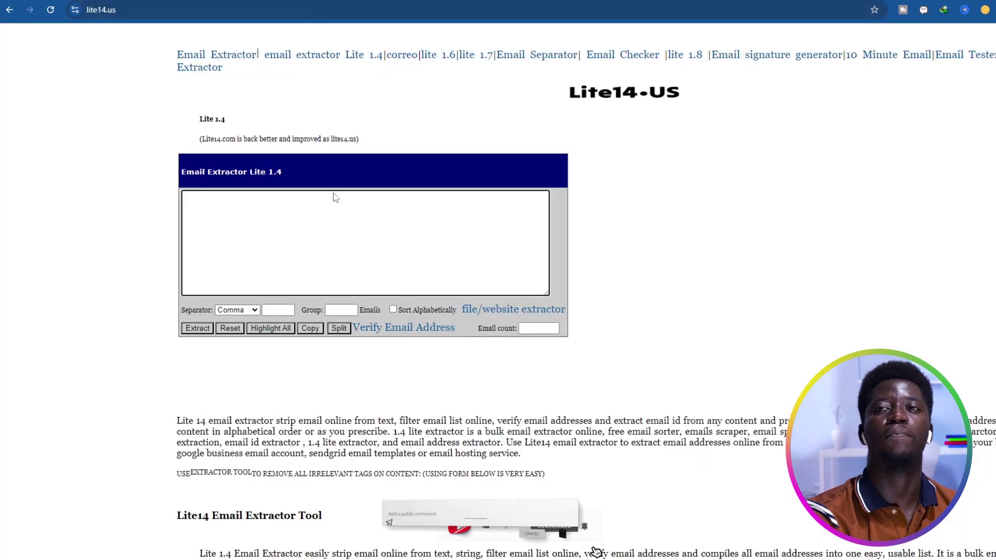
- Paste the x.com results into Lite14 and extract emails separated by new lines
left_click(342, 235)
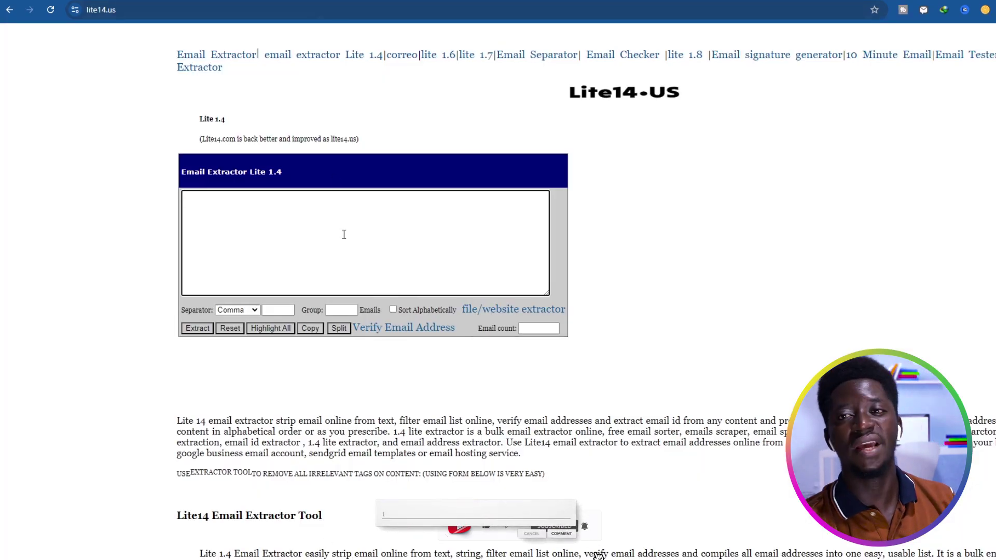
key("ctrl+v")
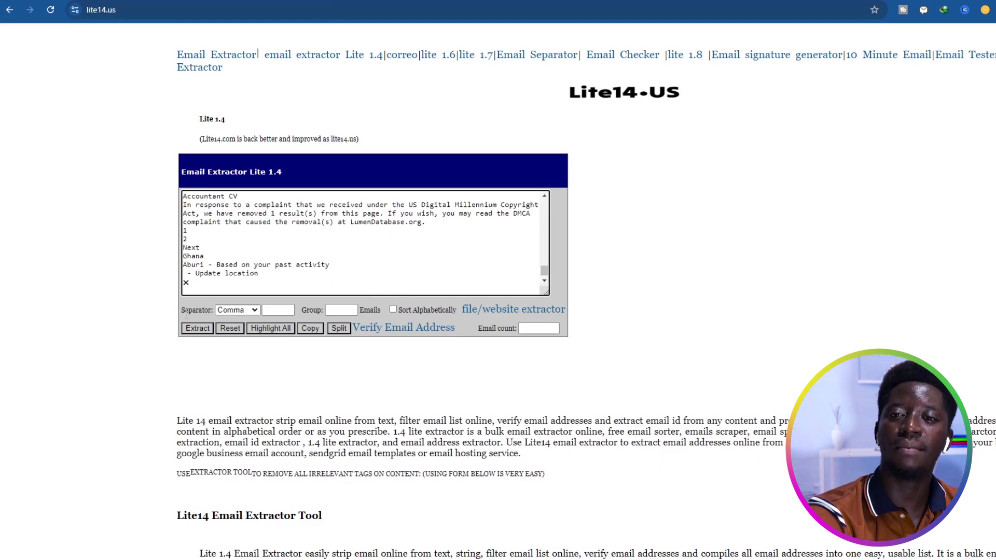
left_click_drag(192, 311, 198, 310)
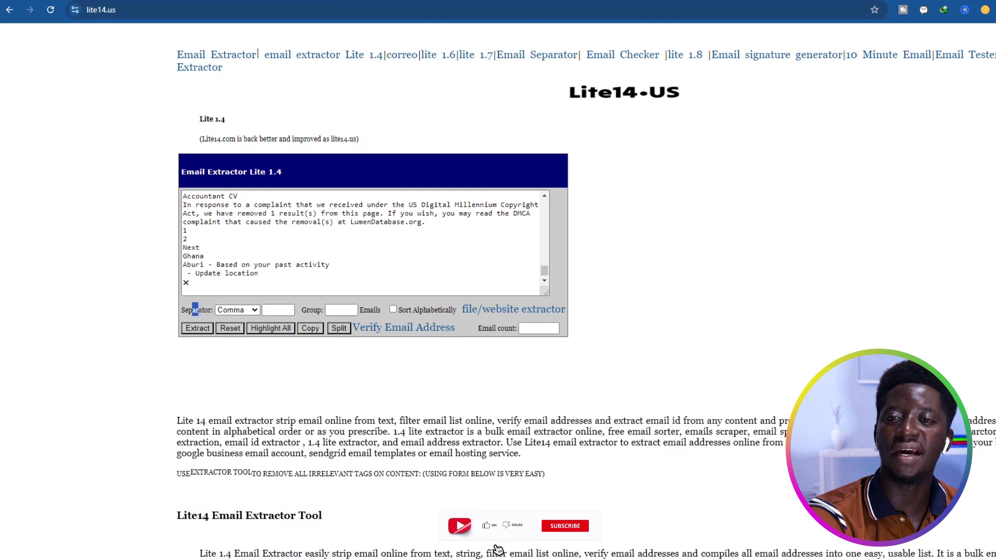
left_click(244, 312)
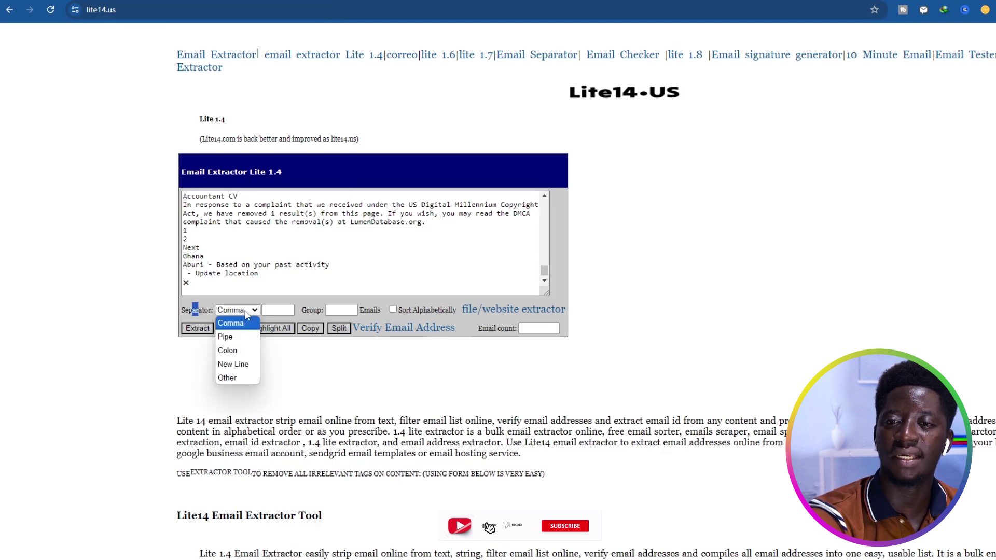
left_click(232, 365)
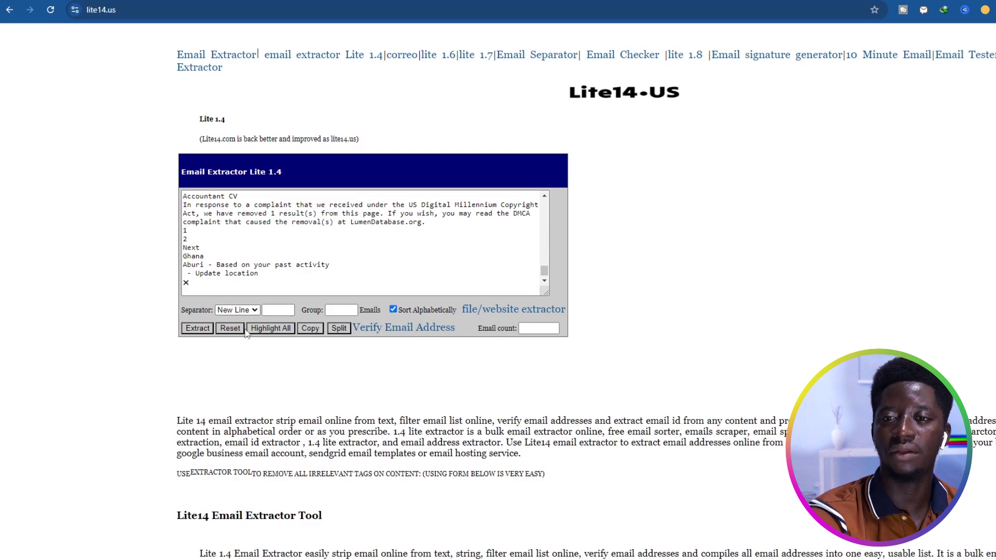
left_click(192, 331)
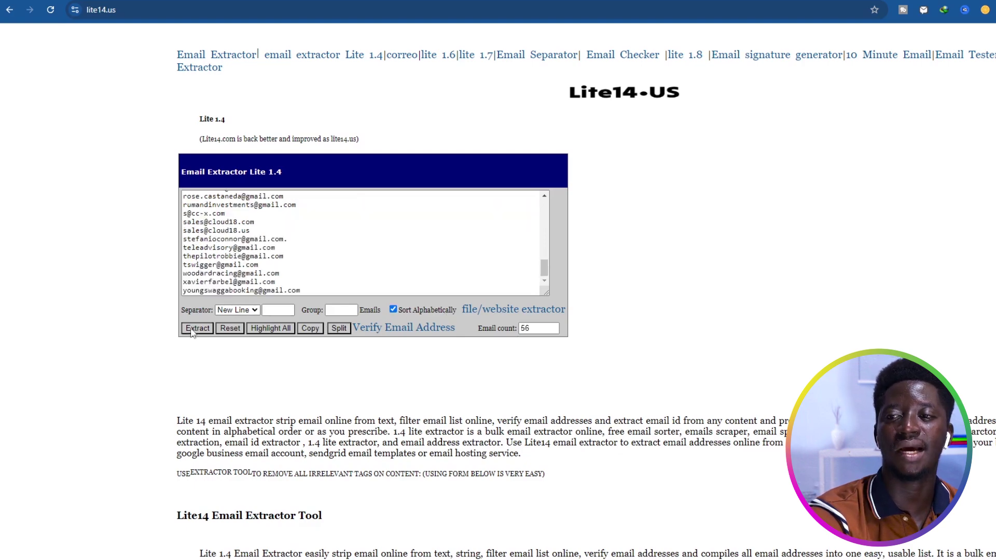
- Check the count of 56 extracted addresses and select the whole list
left_click(311, 288)
scroll(309, 283, "down", 3)
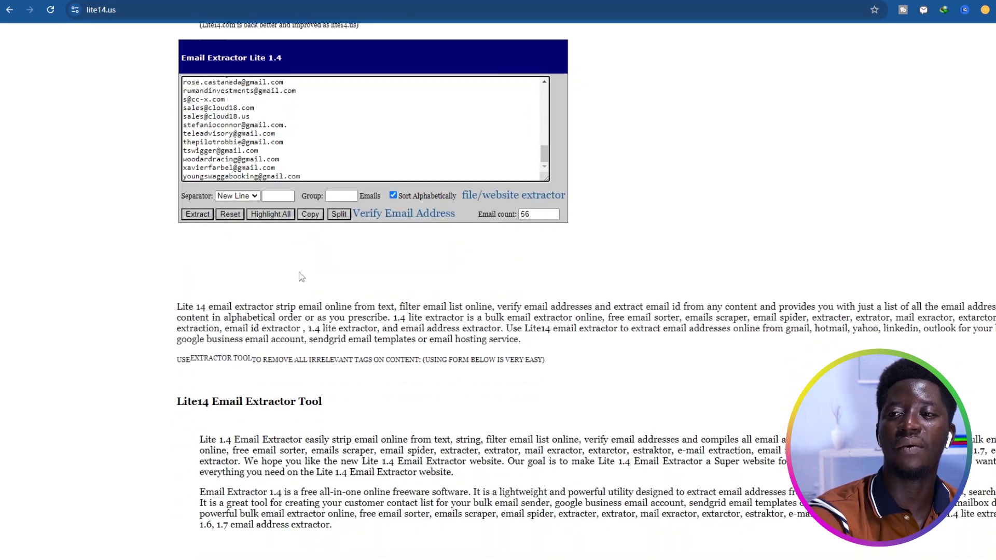
scroll(286, 323, "up", 3)
scroll(289, 208, "up", 7)
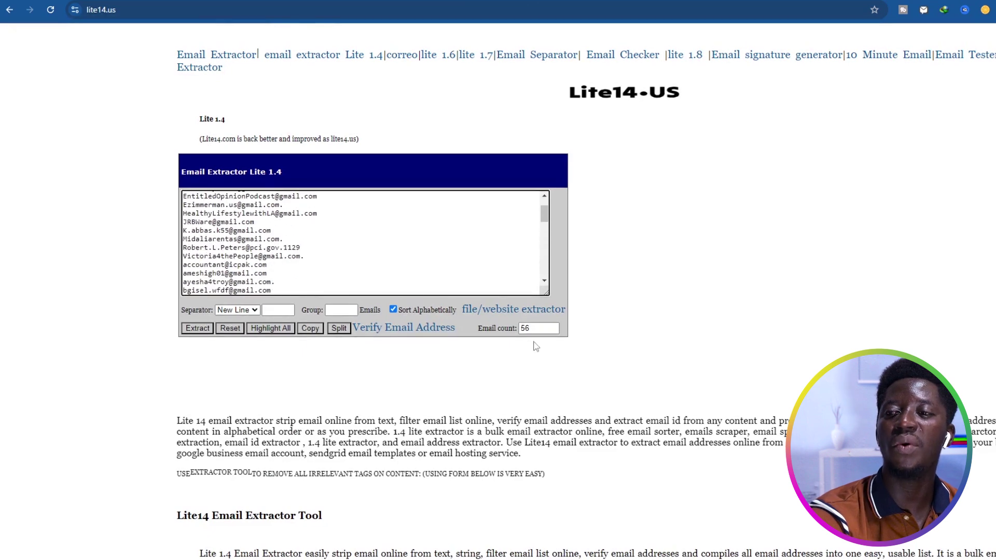
left_click_drag(536, 330, 520, 329)
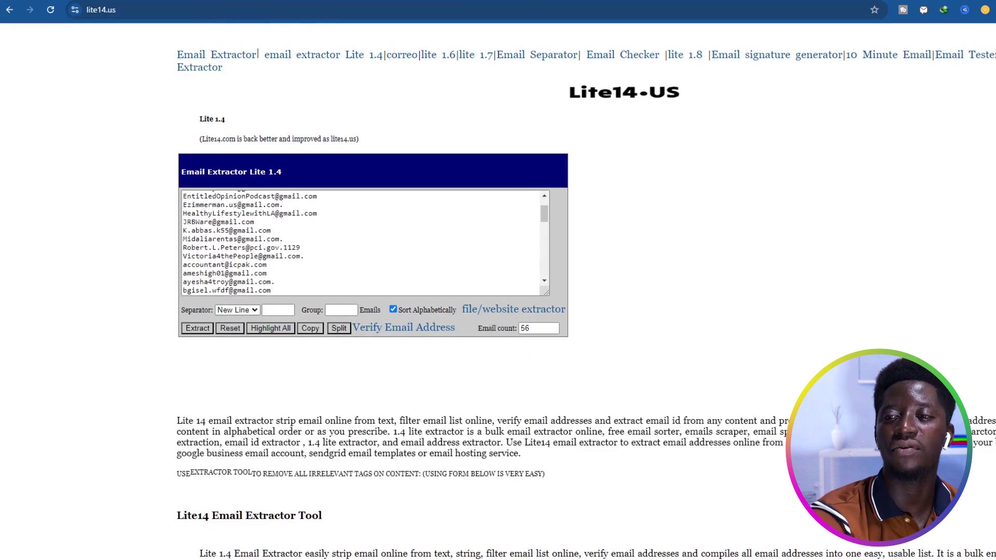
scroll(363, 233, "up", 1)
left_click(334, 233)
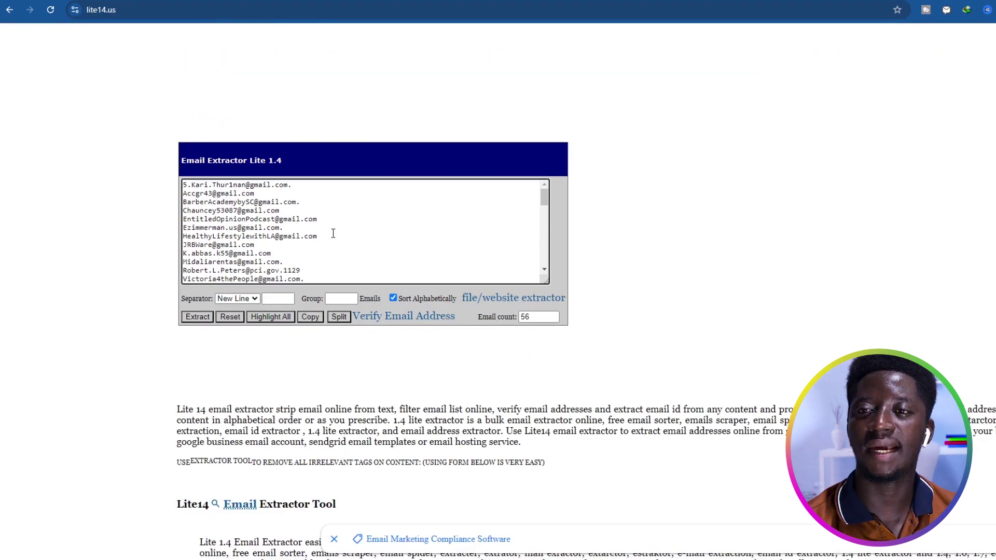
key("ctrl+a")
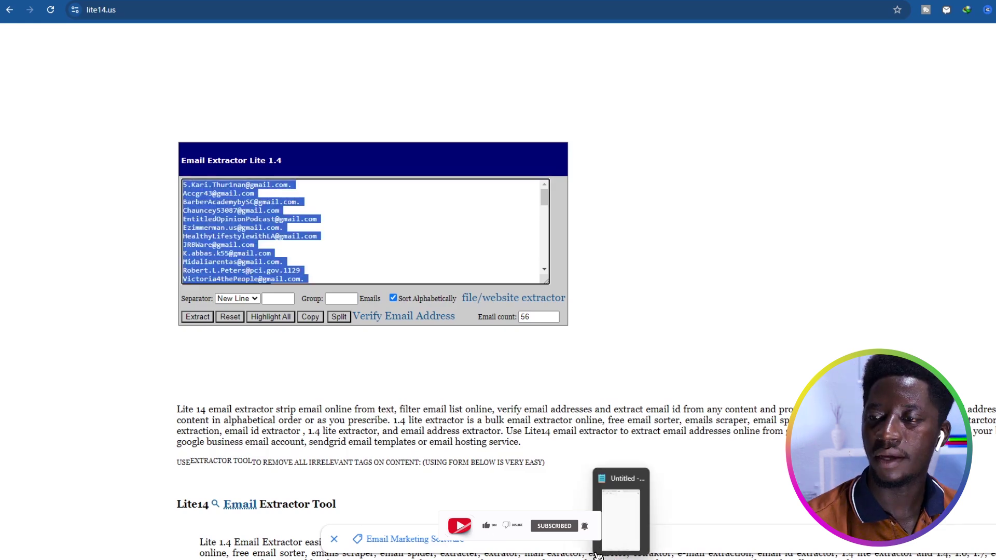
- Paste the 56 addresses into a new Notepad note and add an empty line after them
left_click(598, 556)
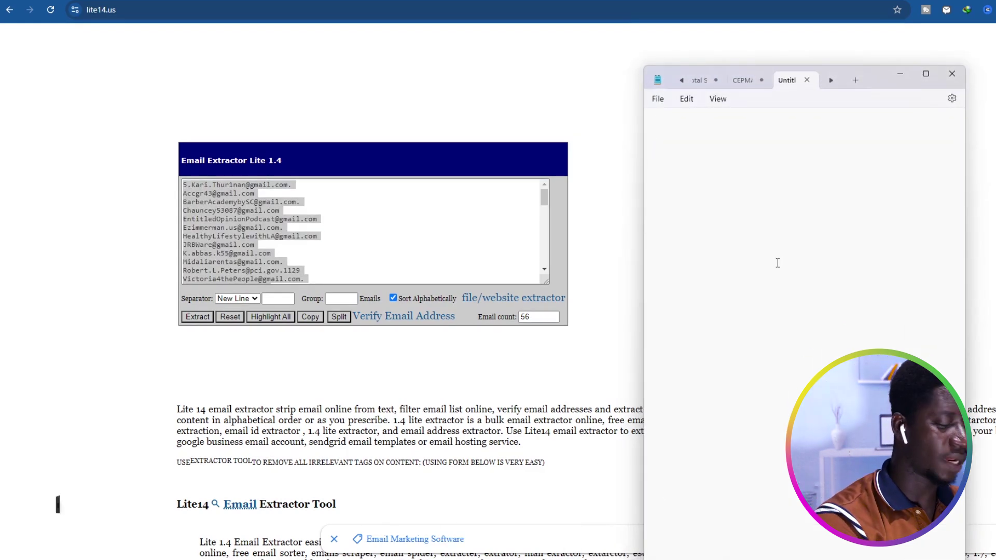
key("ctrl+v")
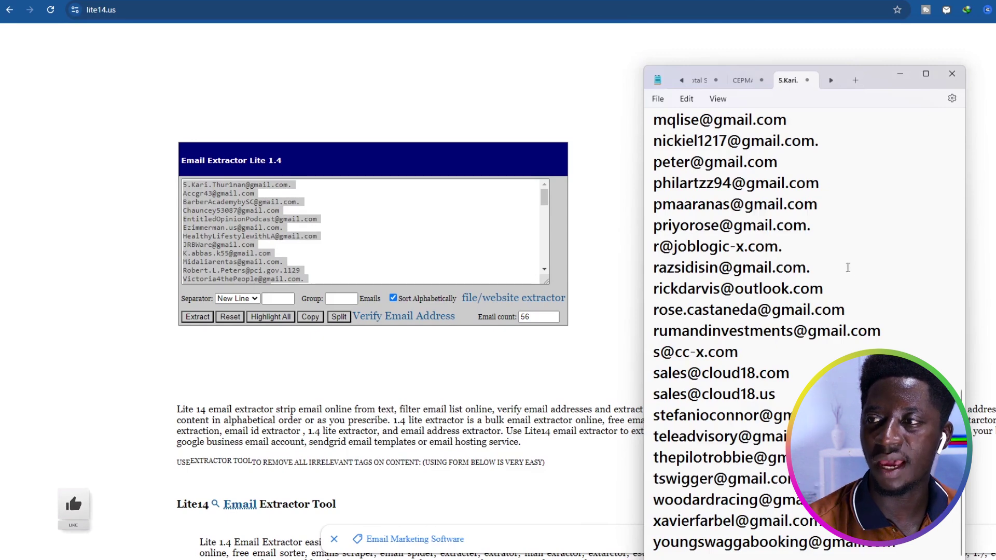
scroll(849, 334, "up", 1)
left_click_drag(885, 93, 891, 41)
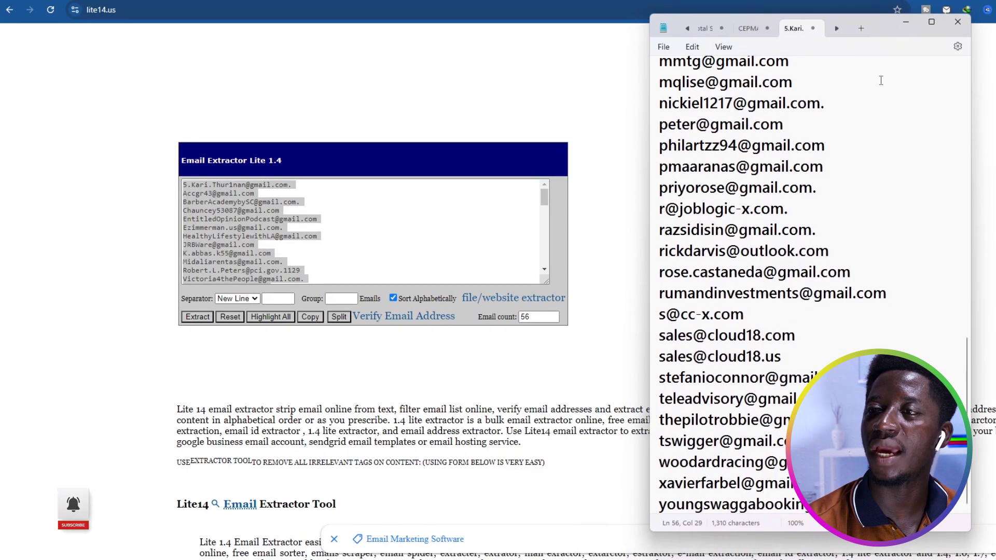
key("Return")
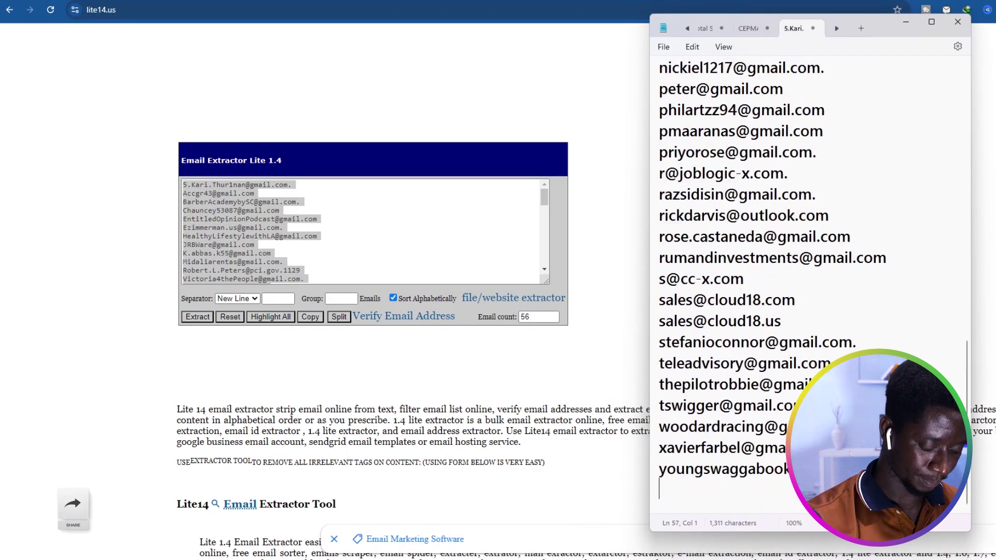
triple_click(656, 472)
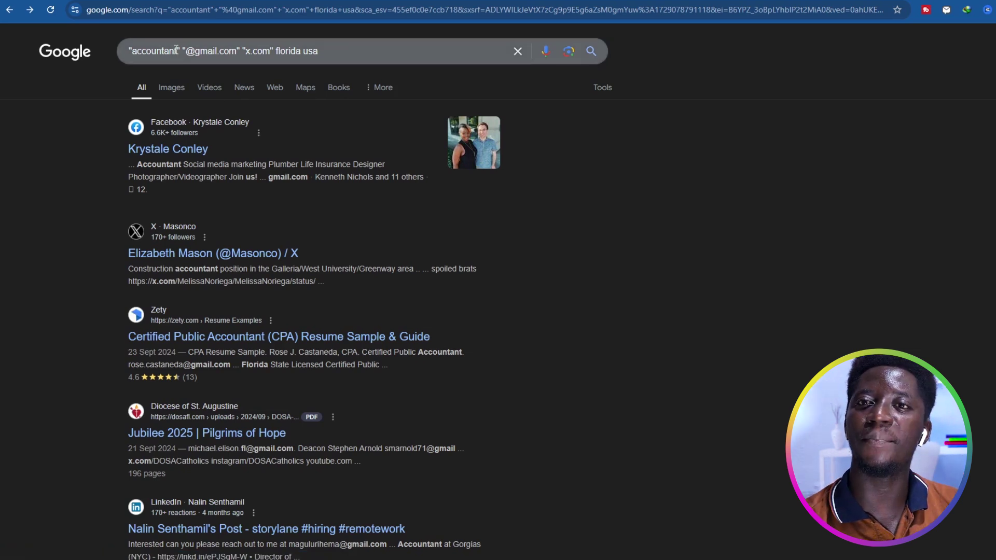
- Change accountant to teacher in the x.com Gmail query and select all the results text
double_click(160, 51)
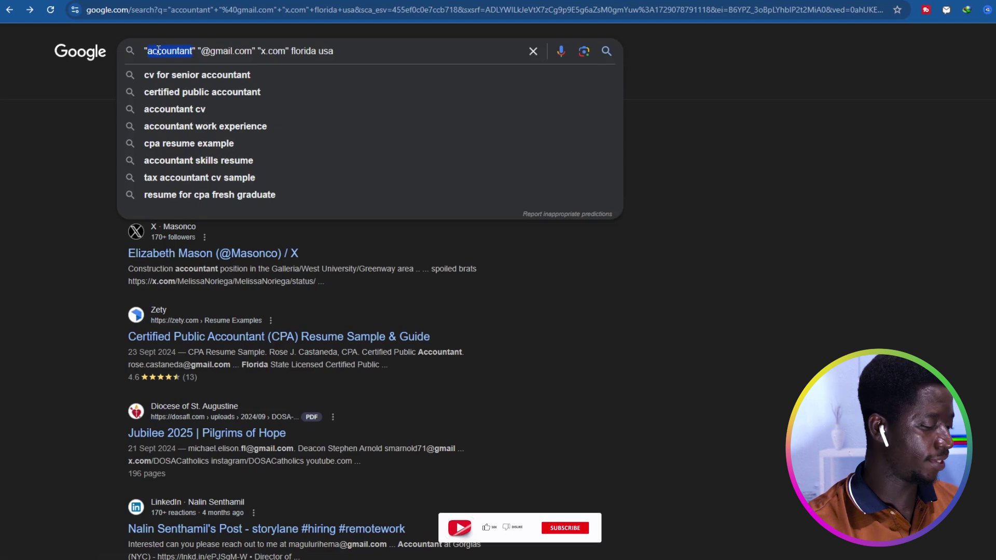
type("teacher")
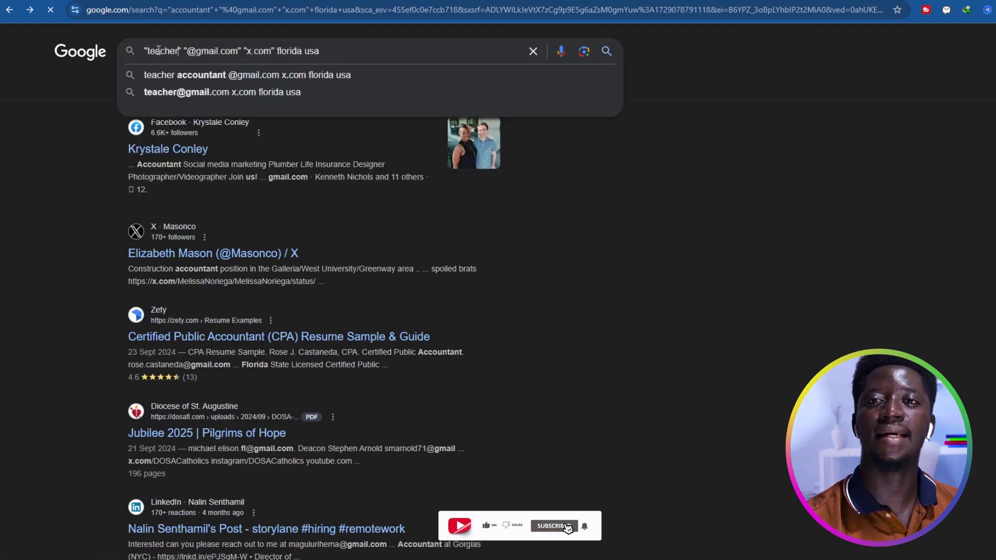
key("Return")
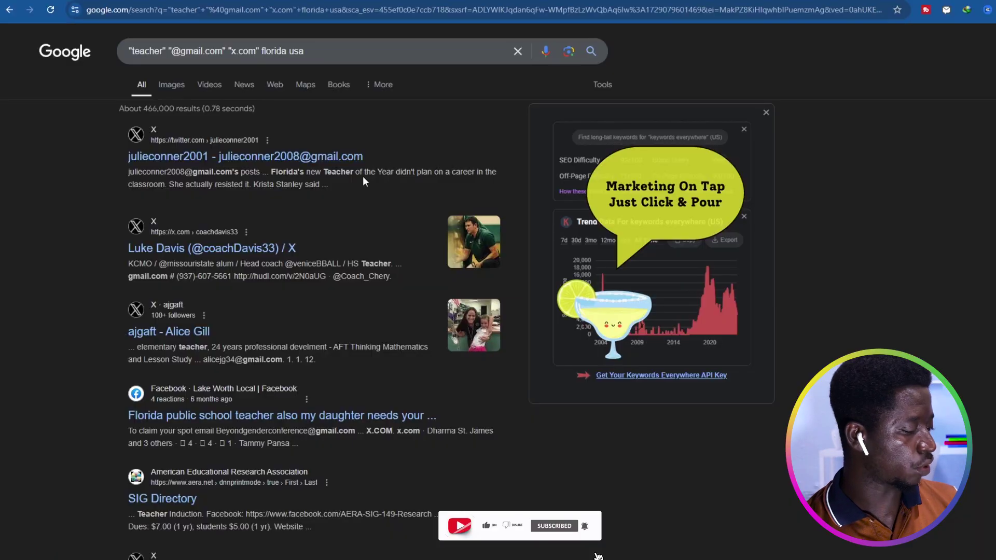
key("ctrl+a")
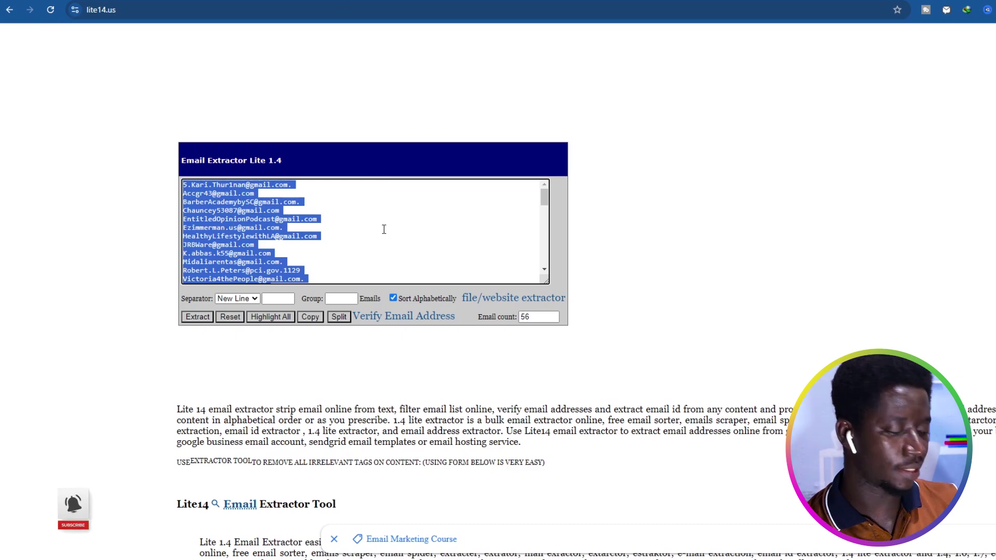
- Paste the teacher results into Lite14, extract 54 addresses, and select them all
key("ctrl+v")
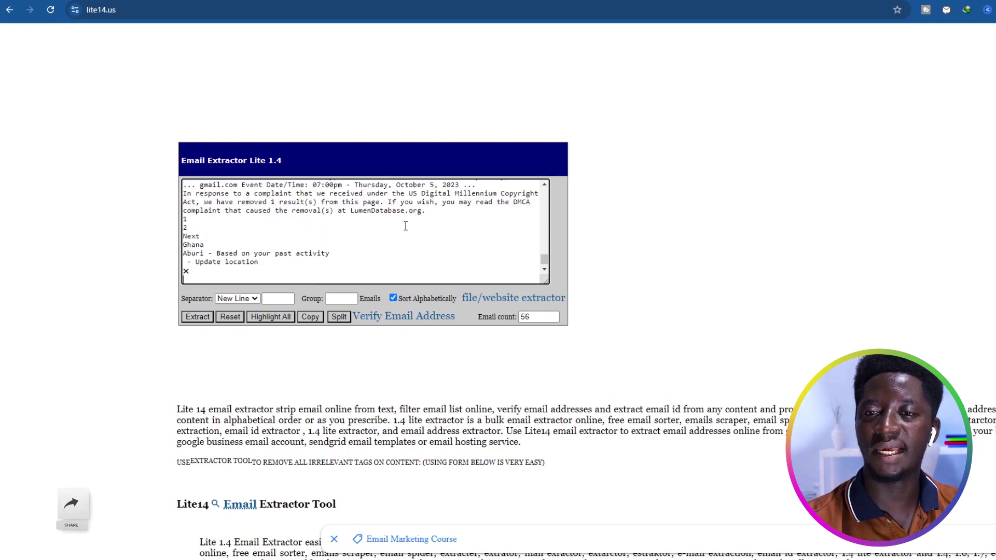
left_click(197, 317)
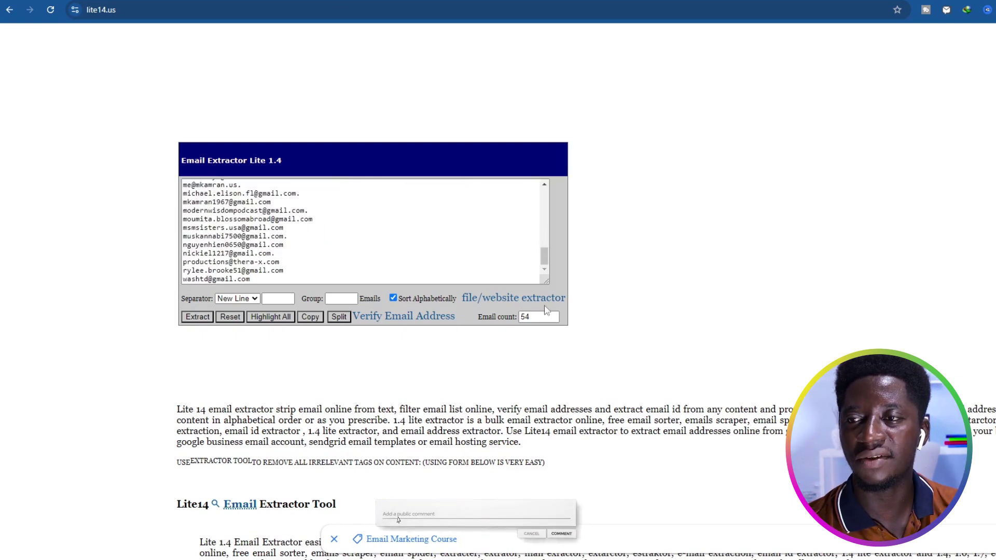
left_click(290, 240)
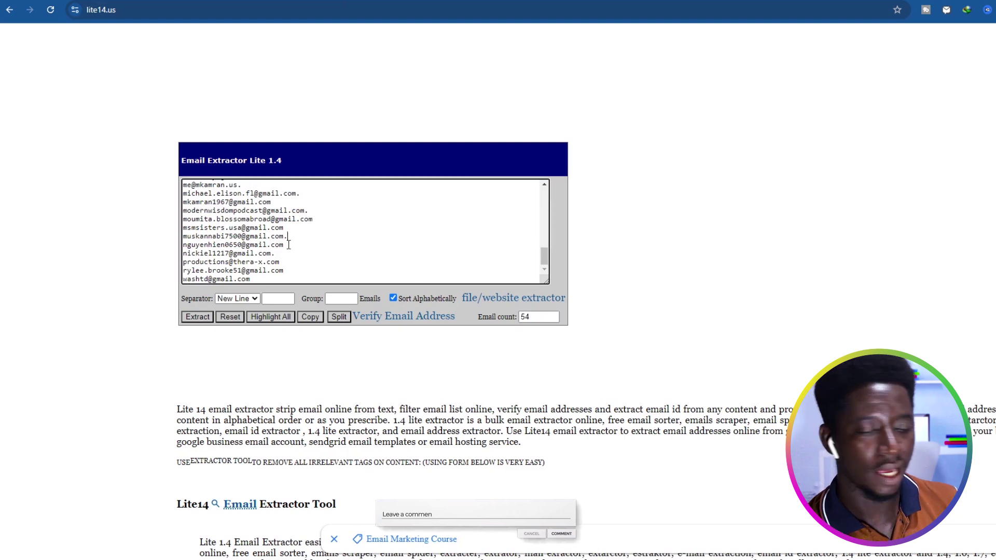
key("ctrl+a")
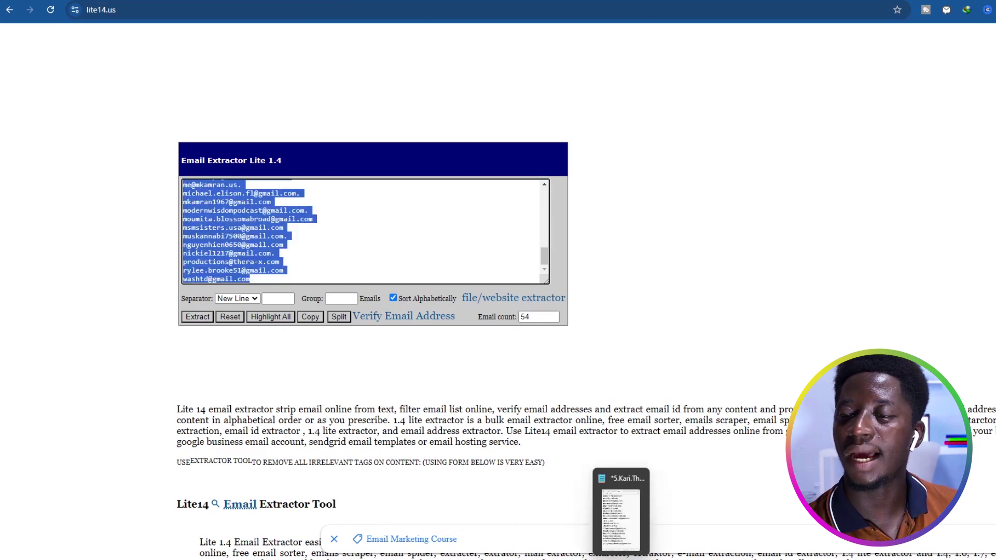
- Paste the 54 teacher addresses below the accountant list in the Notepad note
left_click(617, 514)
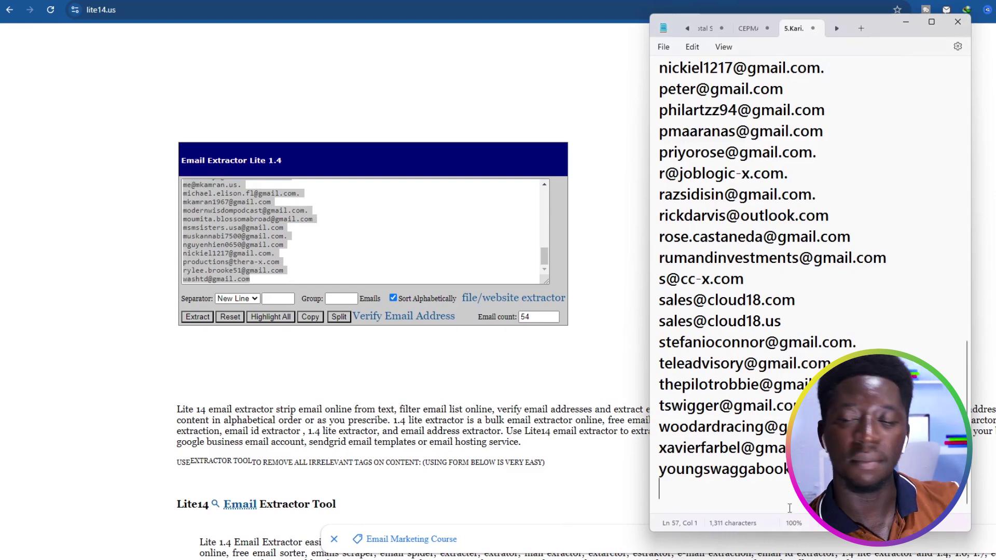
key("ctrl+v")
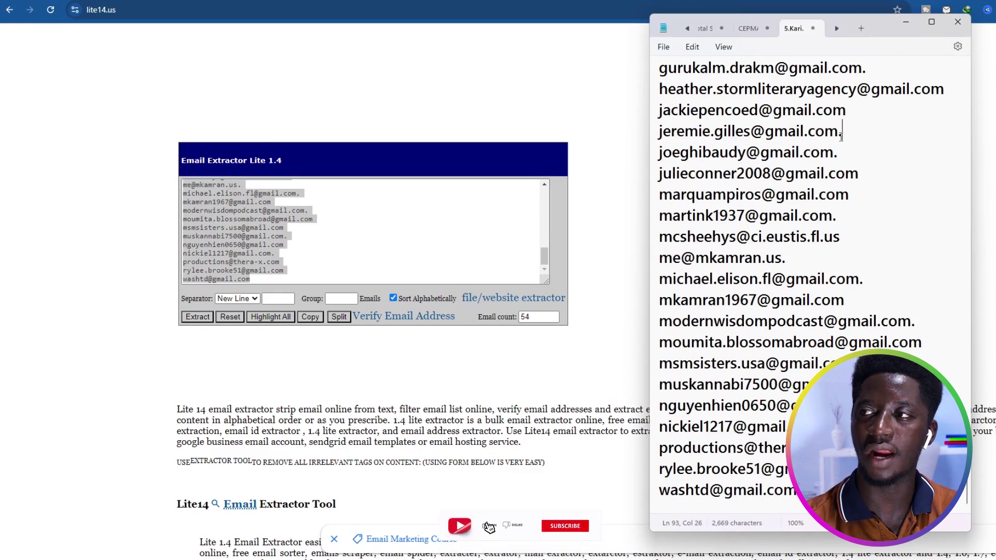
key("Up")
scroll(743, 143, "up", 1)
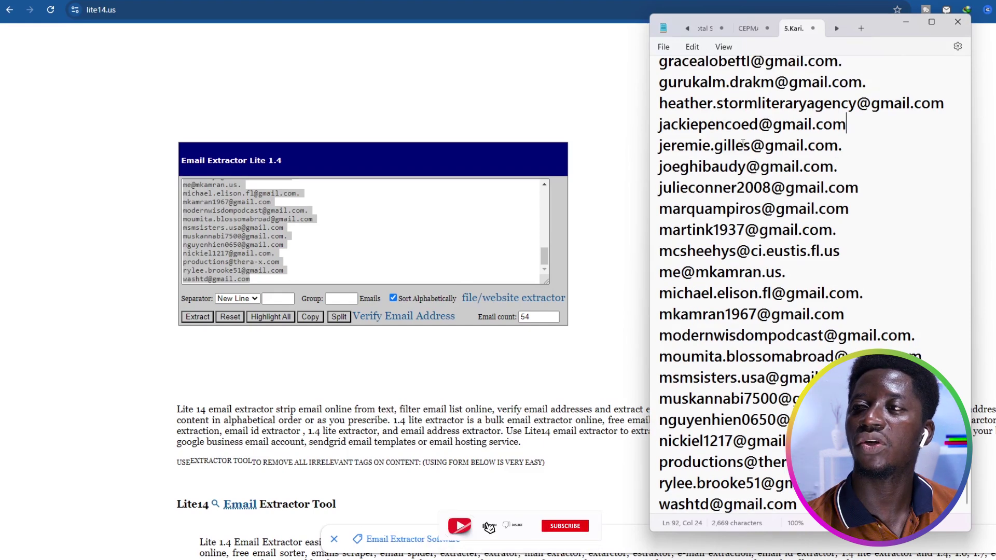
left_click(692, 48)
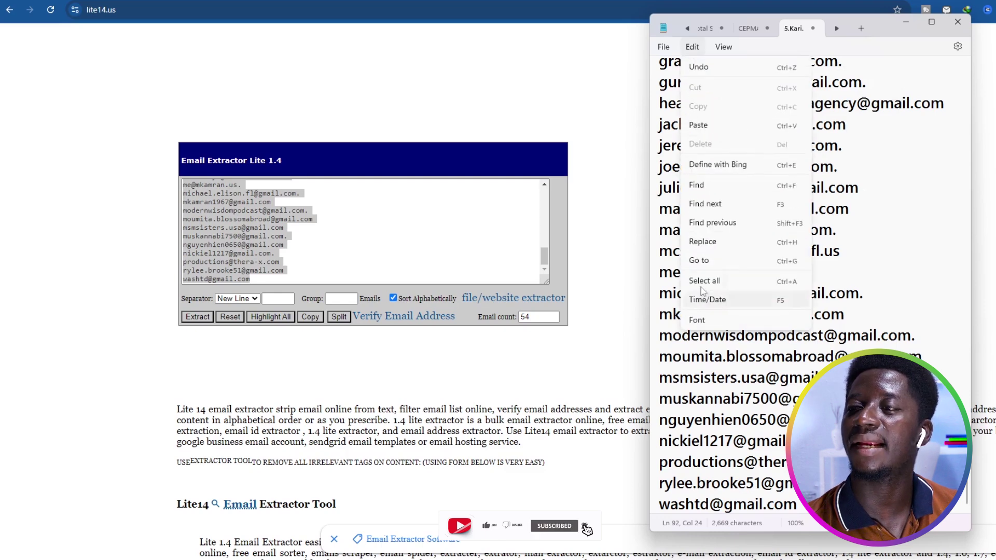
- Set up Notepad's Replace to change '.com.' into '.com'
left_click(711, 242)
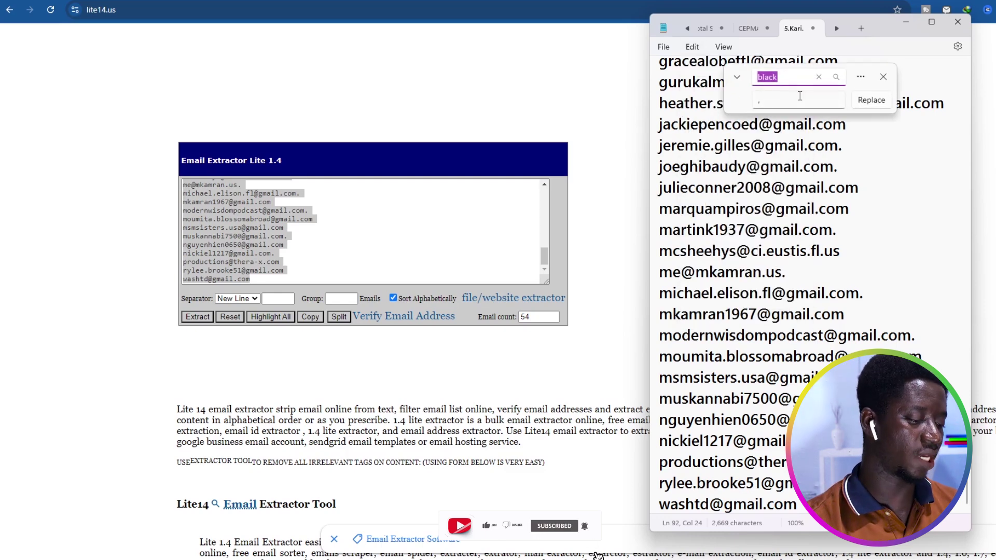
type(".com")
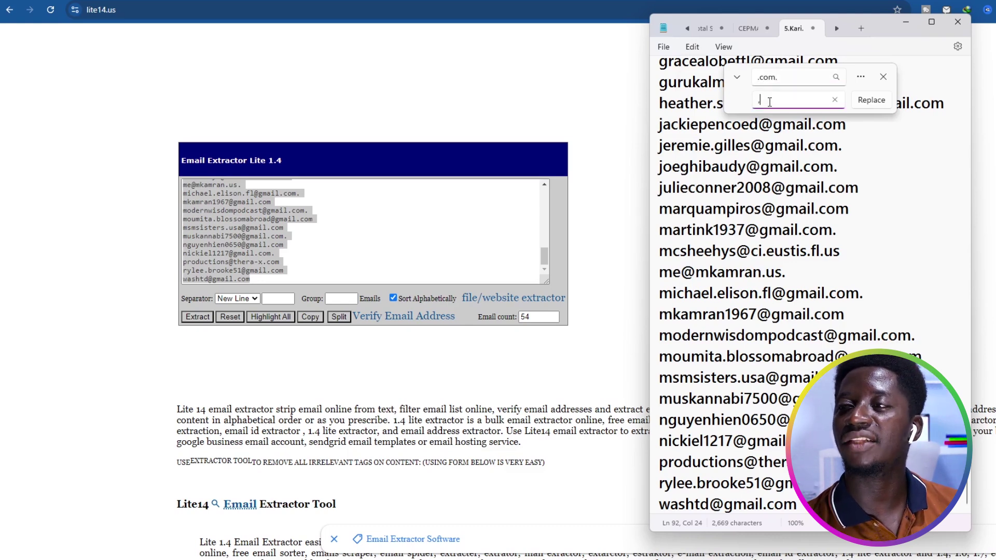
type(".com")
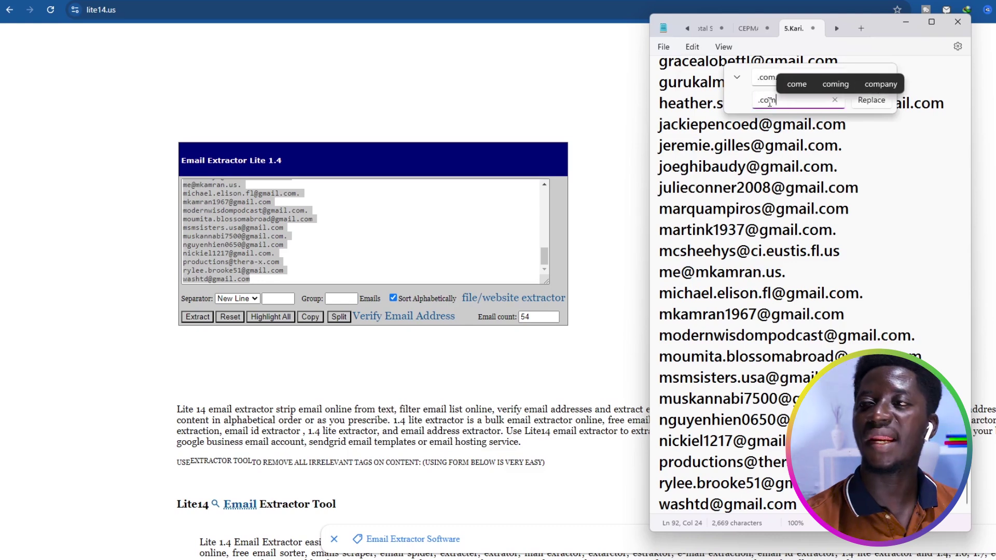
left_click(773, 77)
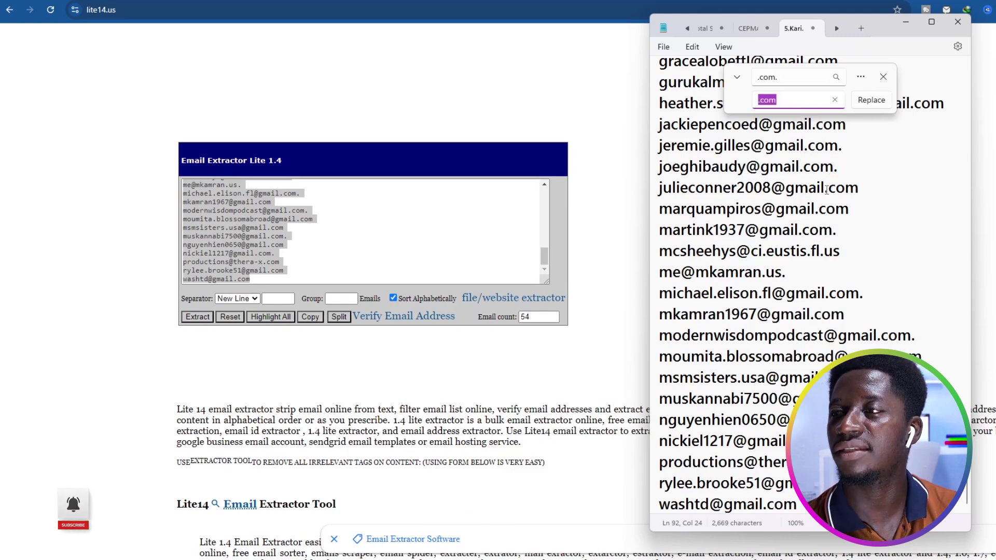
- Replace every stray '.com.' ending with '.com' until none remain
left_click(871, 100)
left_click(871, 101)
left_click(872, 100)
left_click(872, 101)
left_click(872, 100)
left_click(872, 100)
left_click(872, 101)
left_click(871, 100)
left_click(871, 101)
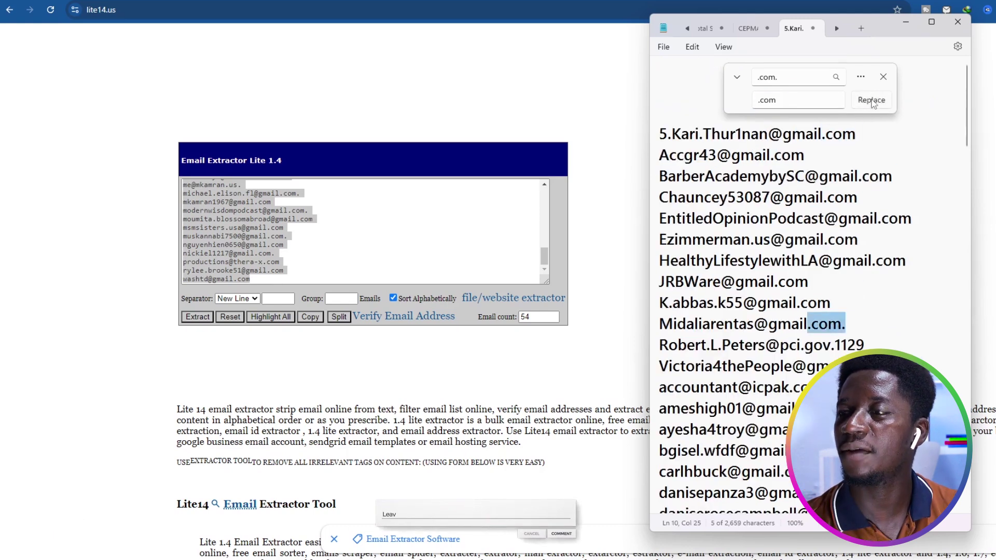
left_click(872, 100)
left_click(872, 100)
left_click(872, 101)
left_click(872, 100)
left_click(871, 100)
left_click(871, 100)
left_click(871, 100)
left_click(870, 99)
left_click(871, 100)
left_click(871, 99)
left_click(871, 100)
left_click(872, 100)
left_click(872, 100)
left_click(872, 100)
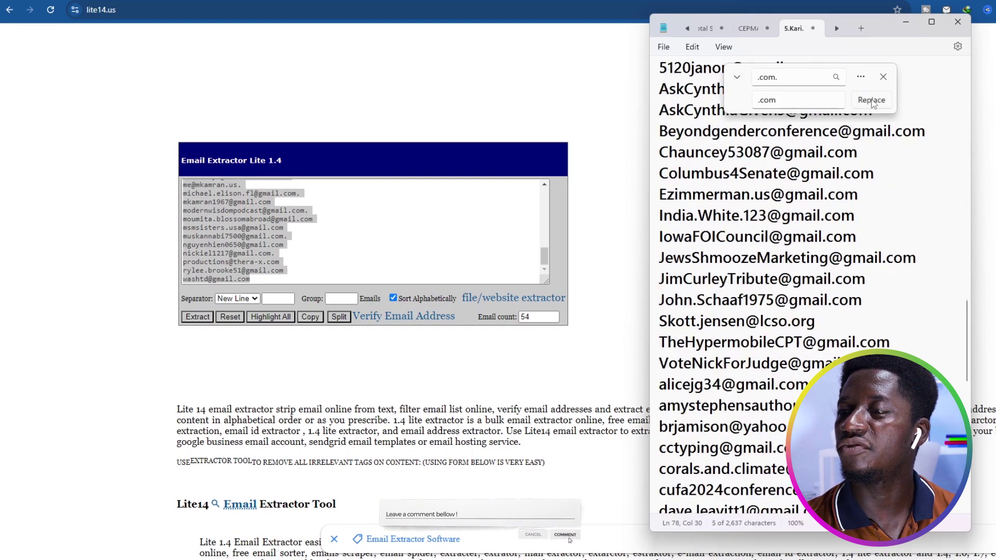
left_click(873, 102)
left_click(873, 102)
left_click(871, 101)
left_click(872, 101)
left_click(872, 102)
left_click(872, 101)
left_click(872, 102)
left_click(872, 101)
left_click(872, 101)
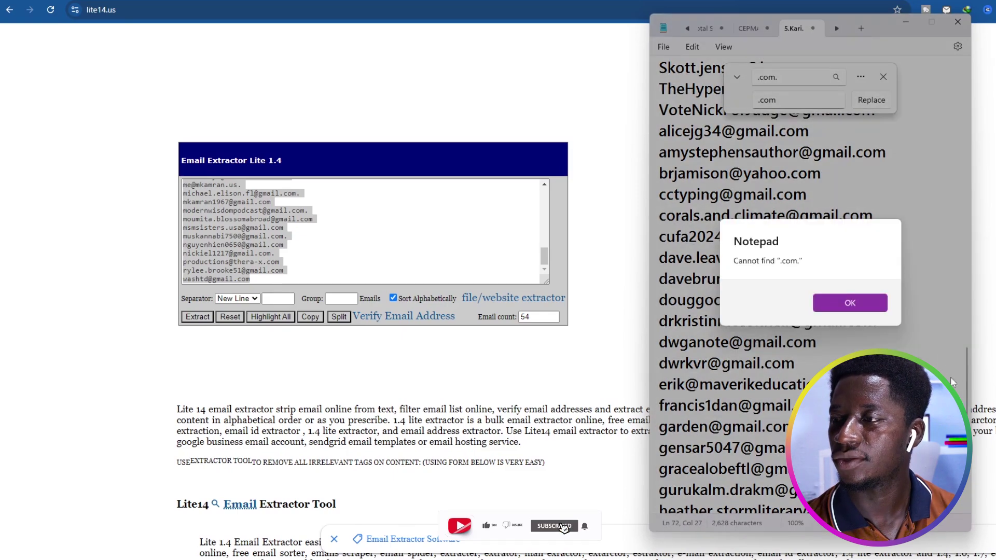
- Dismiss the 'Cannot find' message and close the Replace bar
left_click(846, 303)
left_click_drag(968, 399, 972, 489)
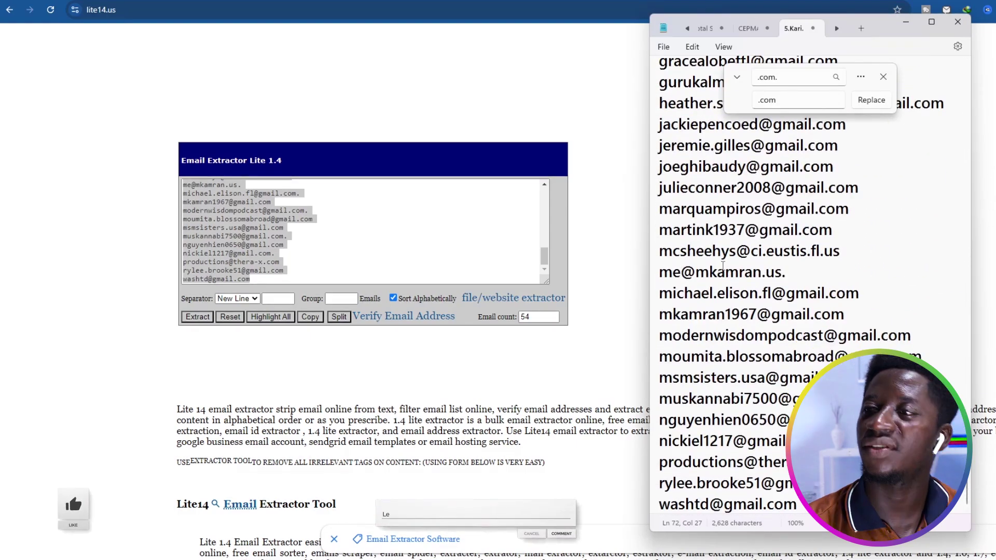
scroll(723, 266, "up", 10)
key("Escape")
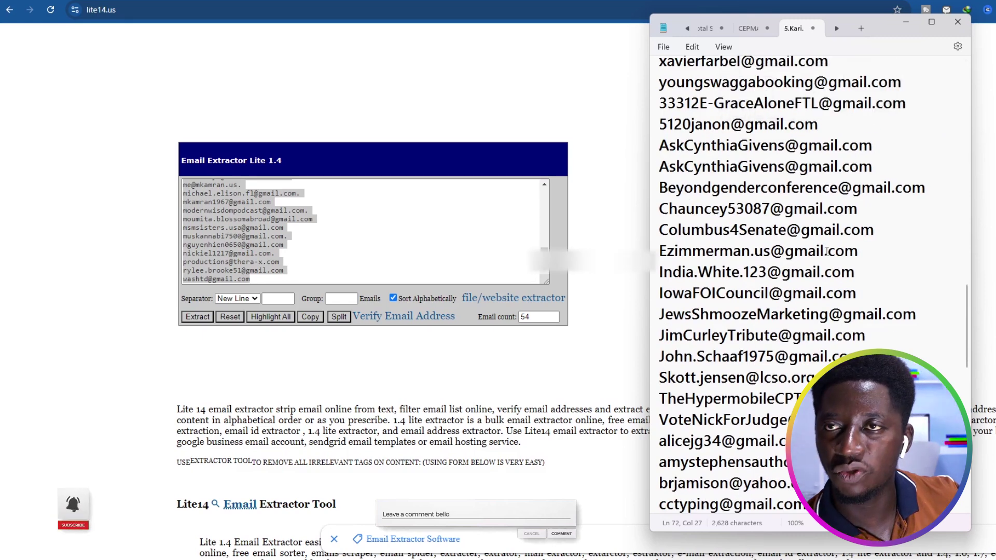